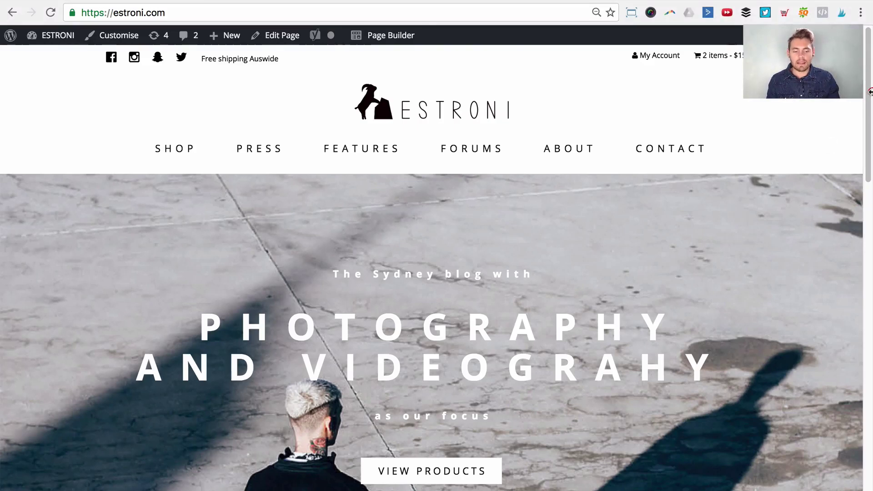
mouse_move(870, 85)
mouse_down()
mouse_move(868, 400)
mouse_move(866, 73)
mouse_up()
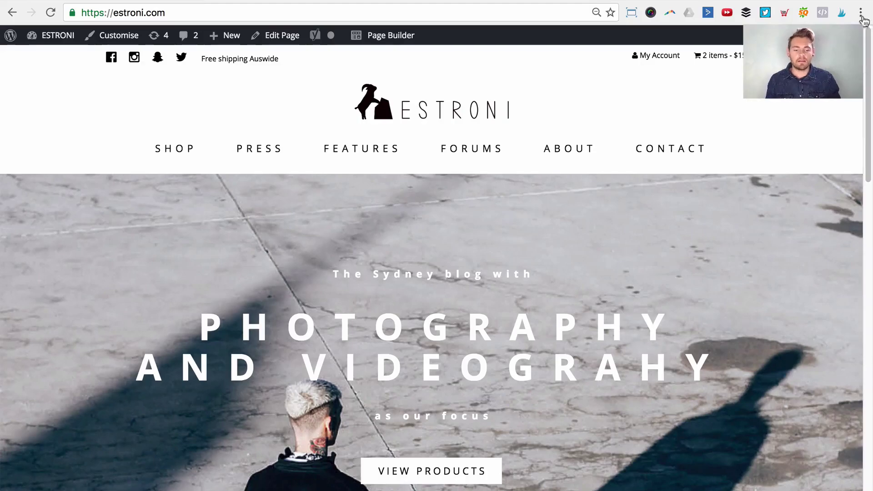
drag(868, 71, 869, 27)
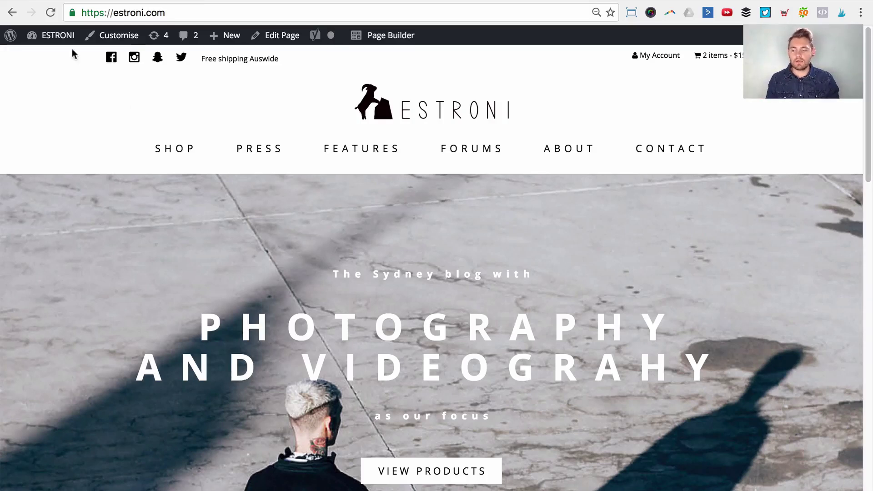
Step: From the site's admin dashboard, search the installable plugins for "use role editor"
mouse_move(70, 36)
click(62, 58)
mouse_move(36, 467)
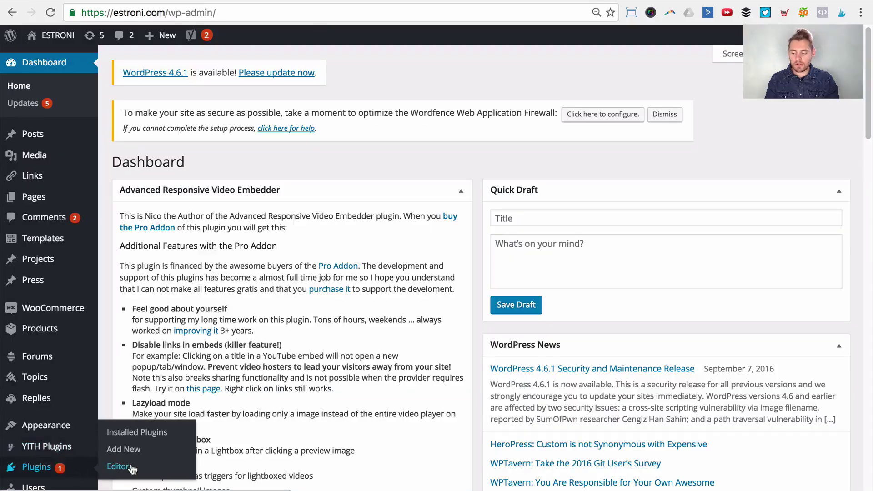
click(133, 450)
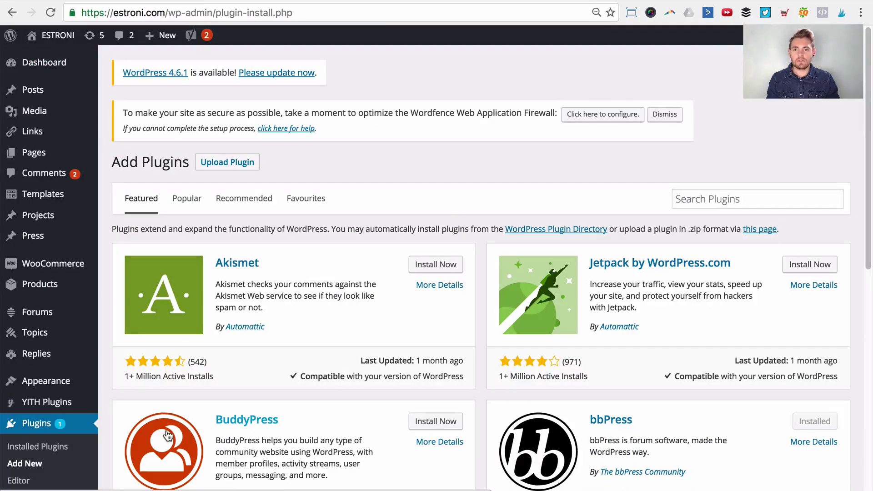
click(718, 197)
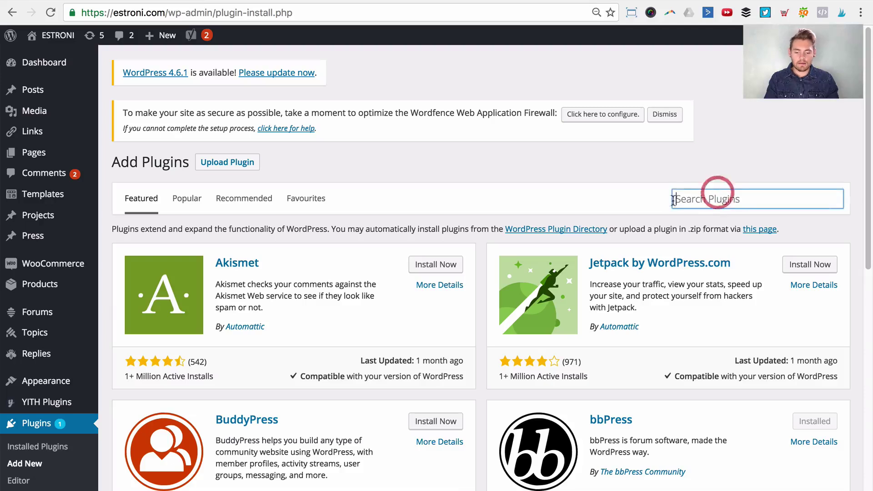
text(use )
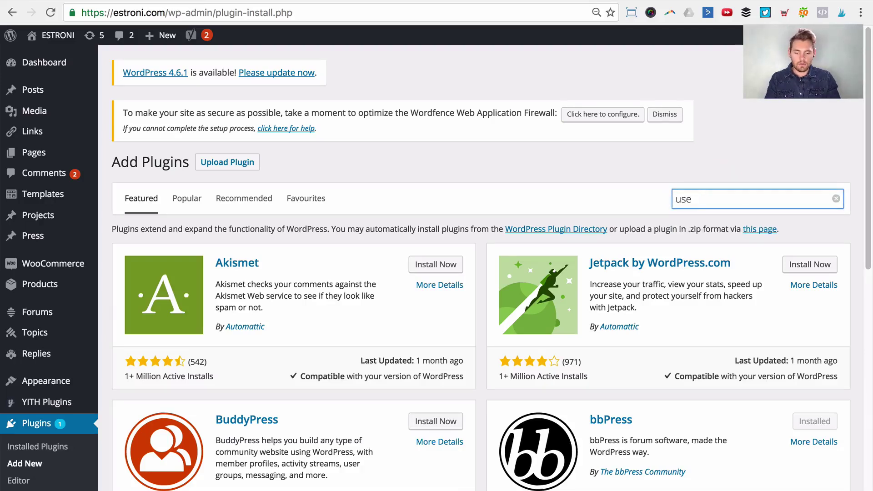
text(role editor)
key(Return)
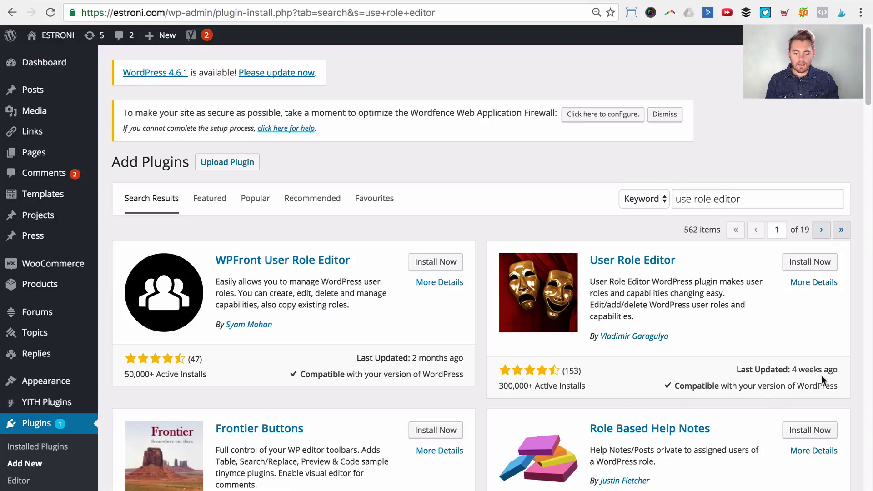
Step: Check the User Role Editor plugin's update date, rating and install count, and install and activate it
drag(828, 367, 512, 387)
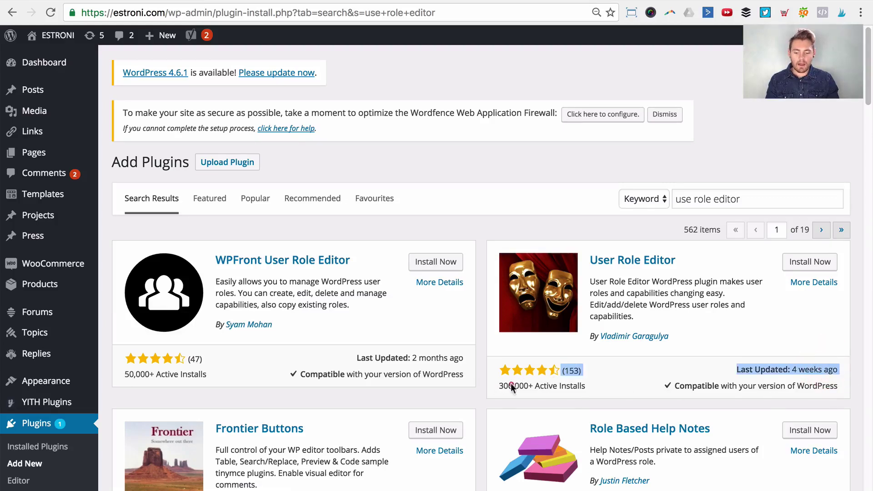
click(512, 388)
click(592, 384)
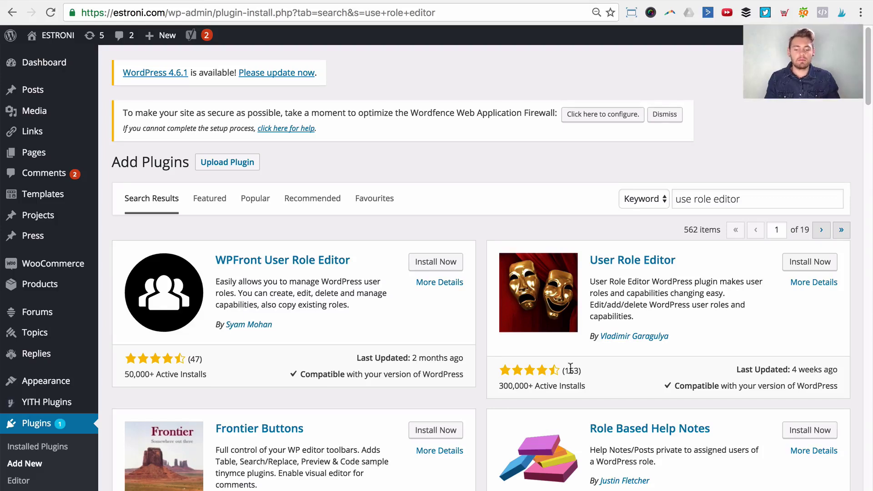
click(809, 266)
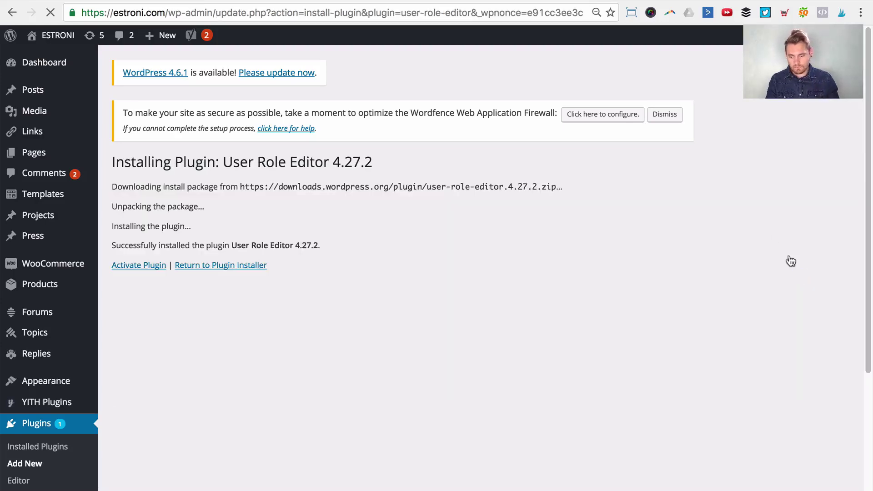
click(140, 267)
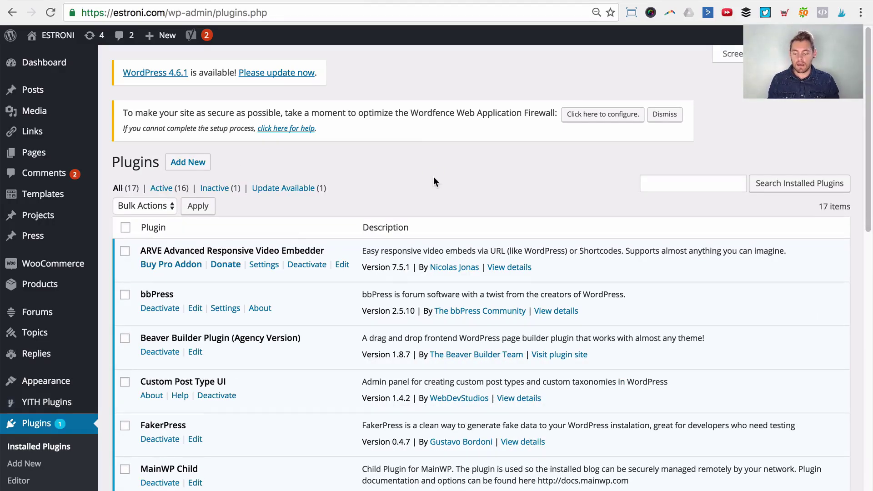
Step: Begin a new site user with the username "customer" and fill in the user's e-mail address
scroll(386, 151, down, 6)
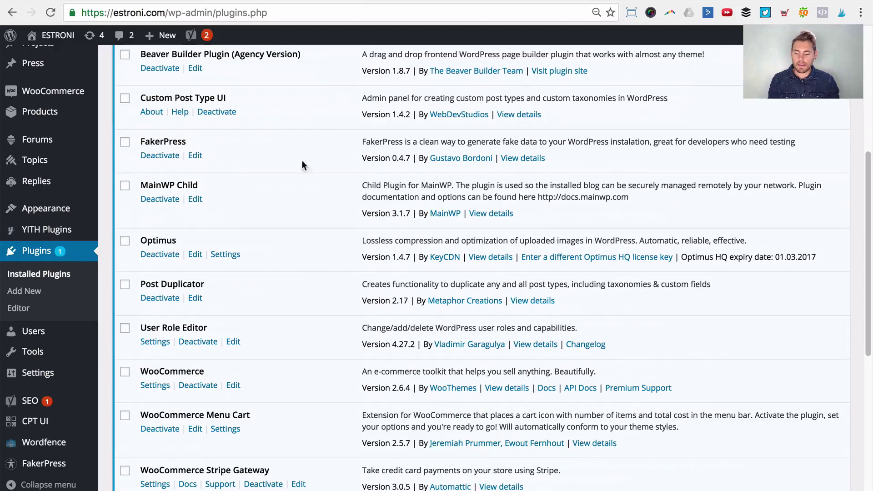
mouse_move(58, 339)
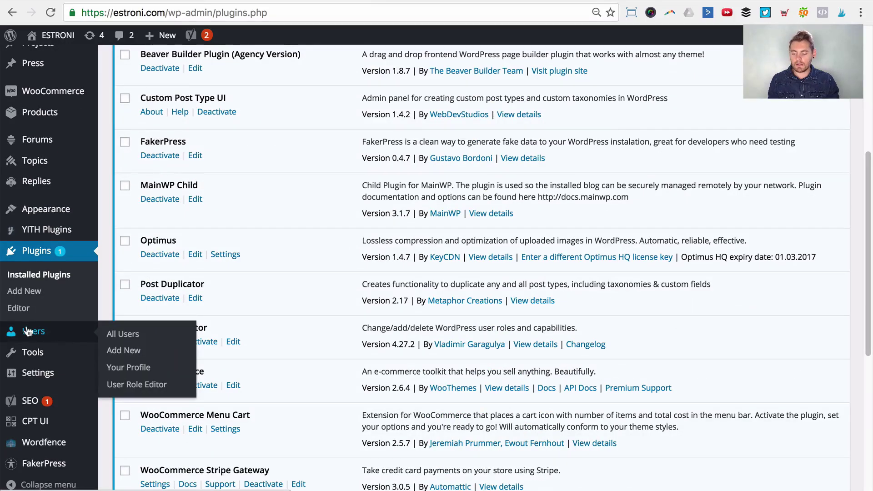
click(114, 352)
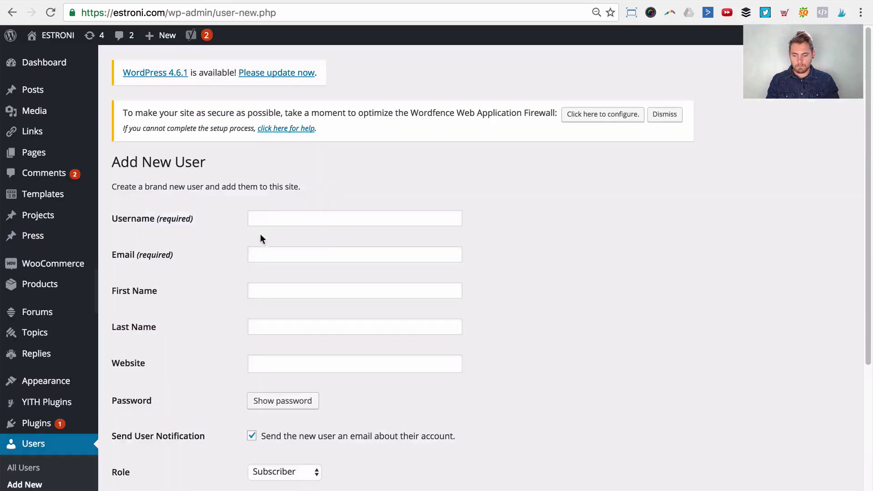
click(273, 217)
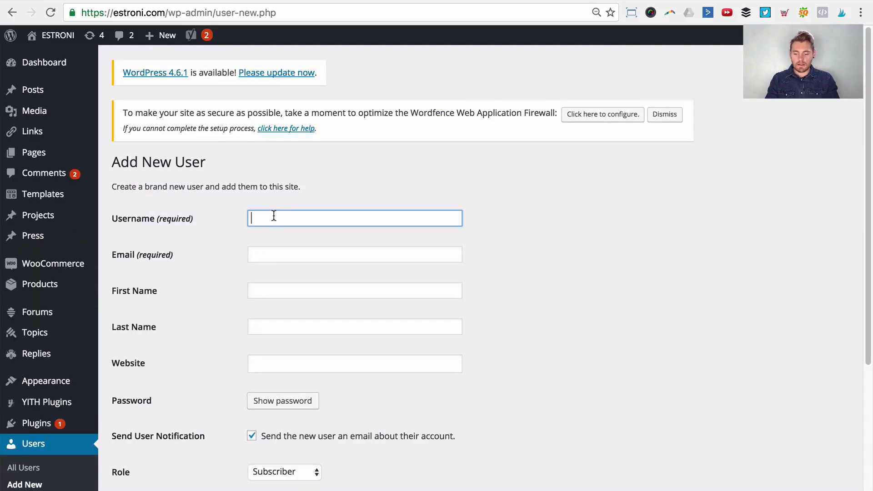
text(customer)
click(289, 250)
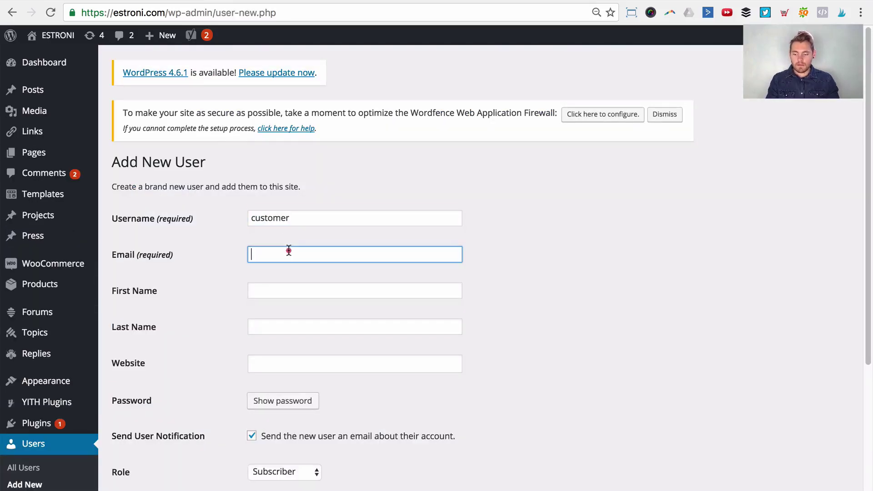
text(her@demo.com)
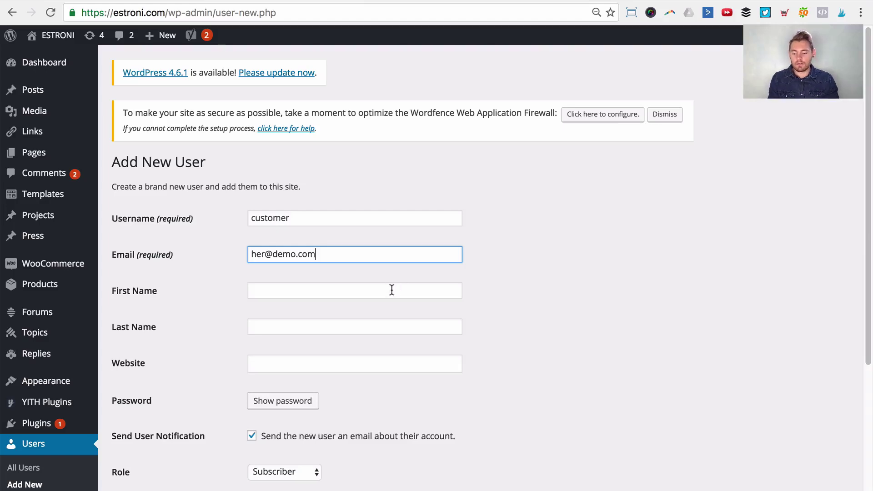
Step: Show the generated password for the new user and set the user's role to Editor
scroll(391, 289, down, 3)
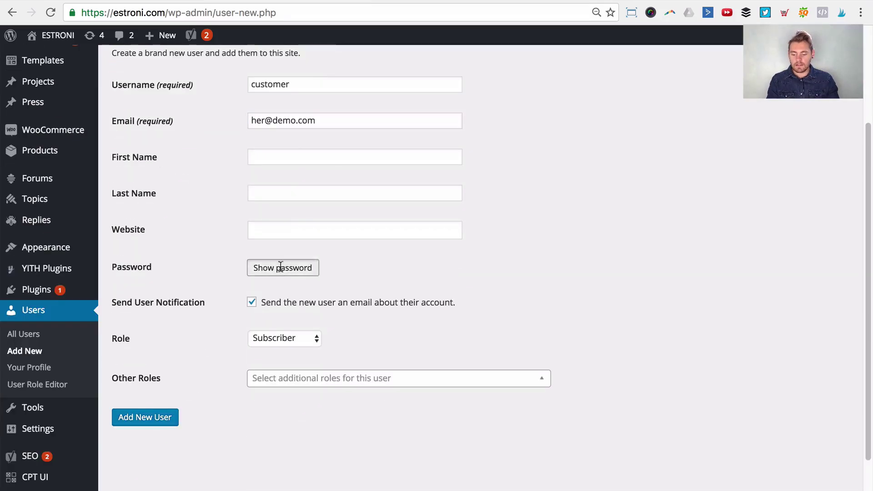
click(279, 267)
click(613, 328)
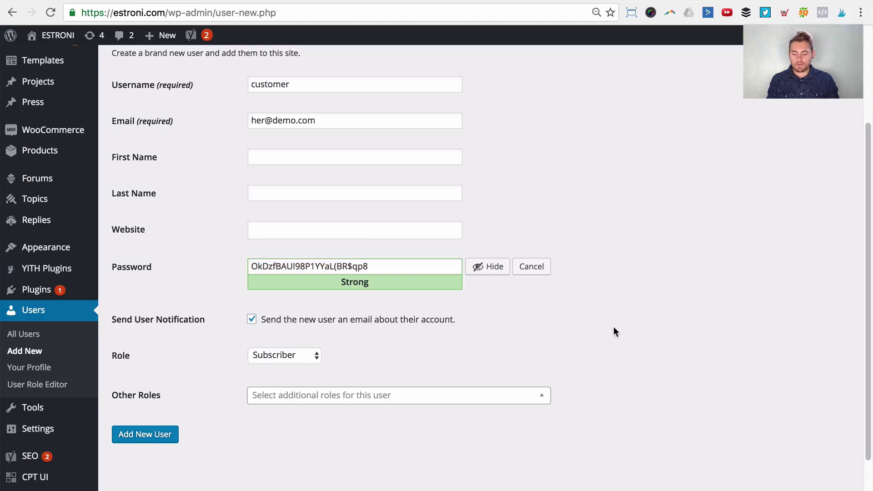
click(298, 355)
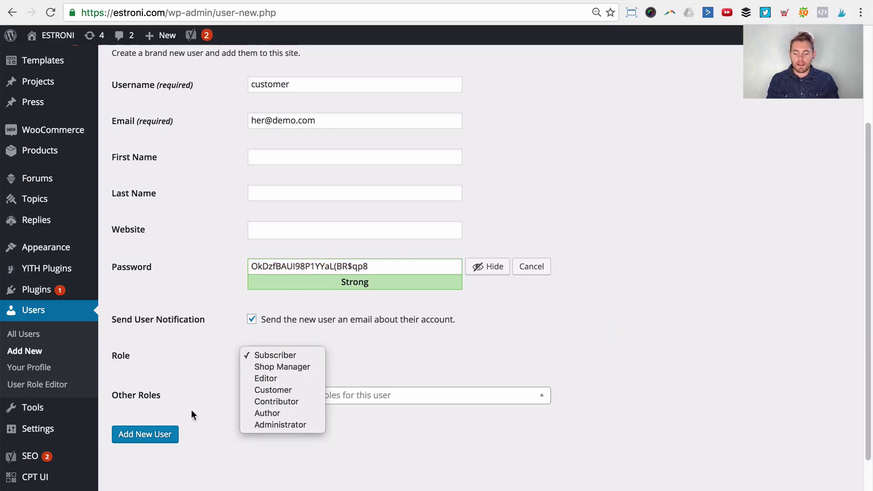
click(278, 378)
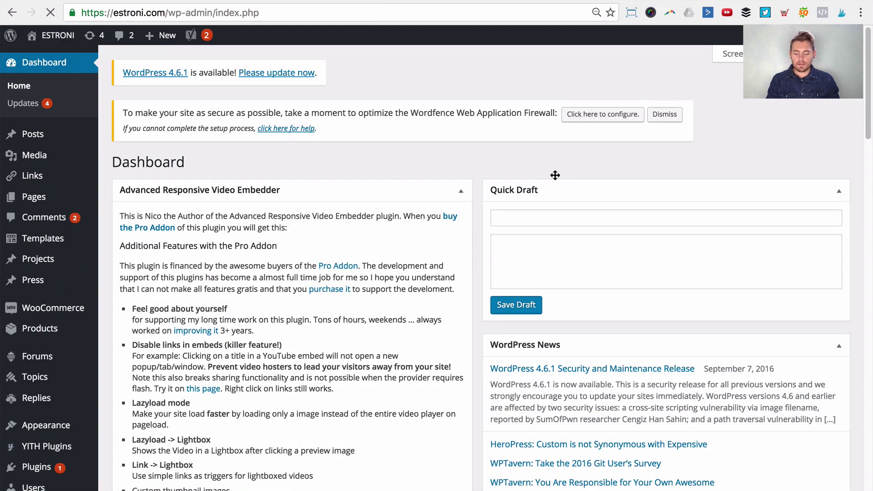
Step: Compare the administrator's dashboard menu with the restricted user's menu across the two browser windows, checking which entries each account can access
click(694, 164)
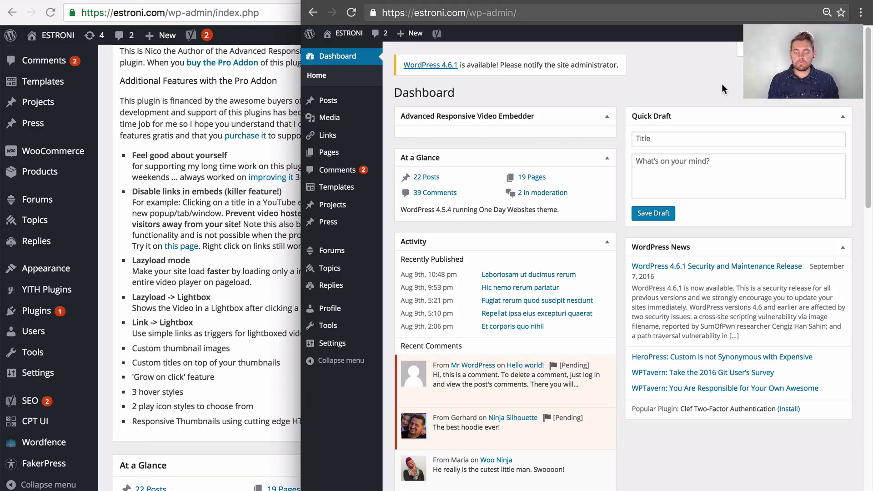
click(285, 137)
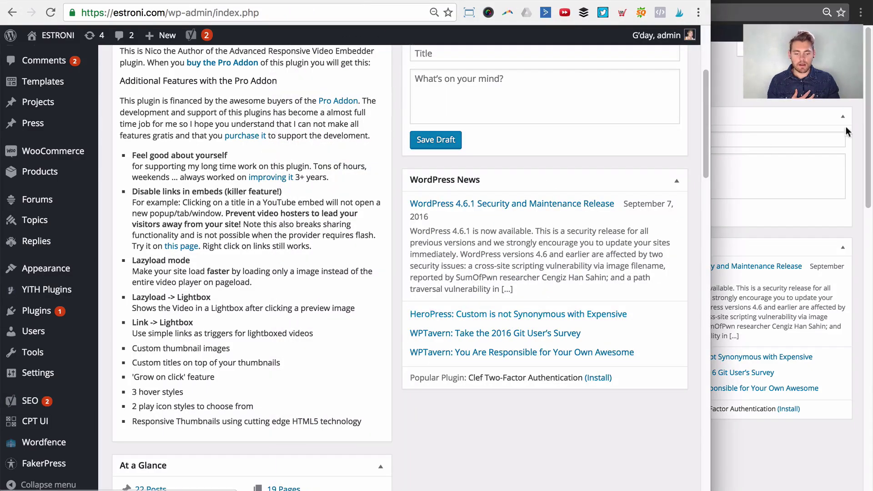
click(845, 130)
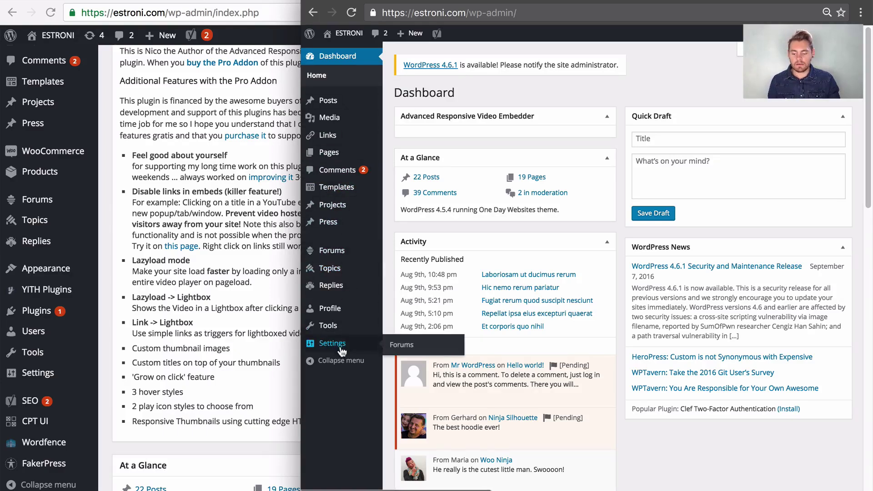
mouse_move(351, 342)
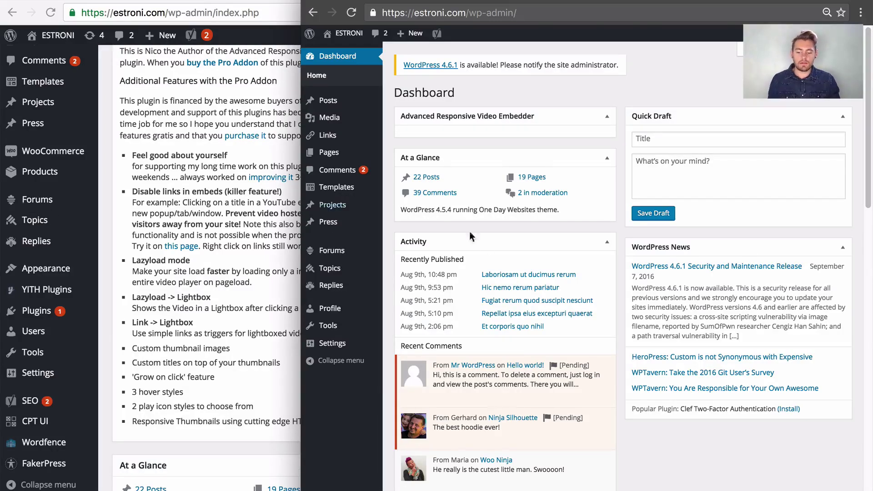
mouse_move(370, 331)
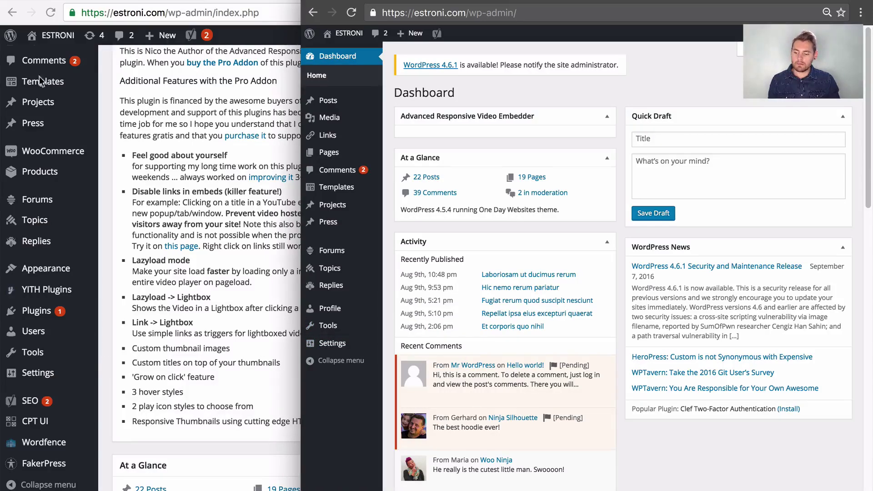
scroll(40, 91, up, 5)
scroll(48, 191, down, 3)
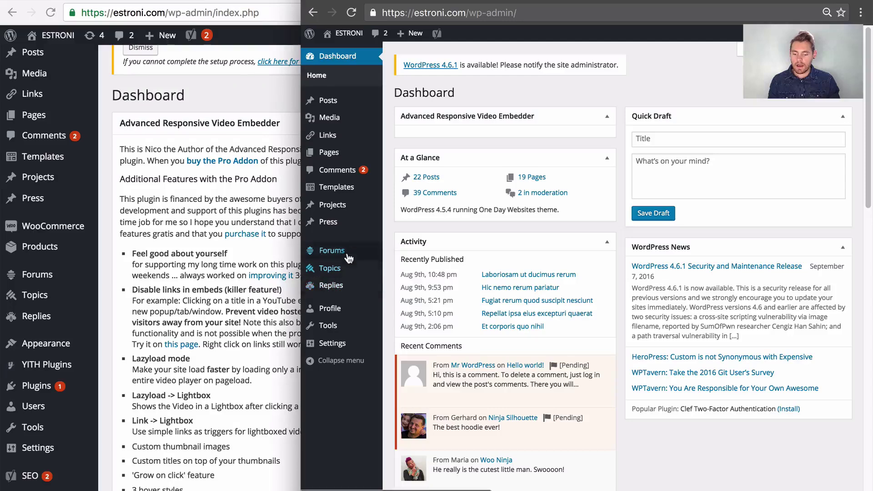
scroll(51, 298, down, 3)
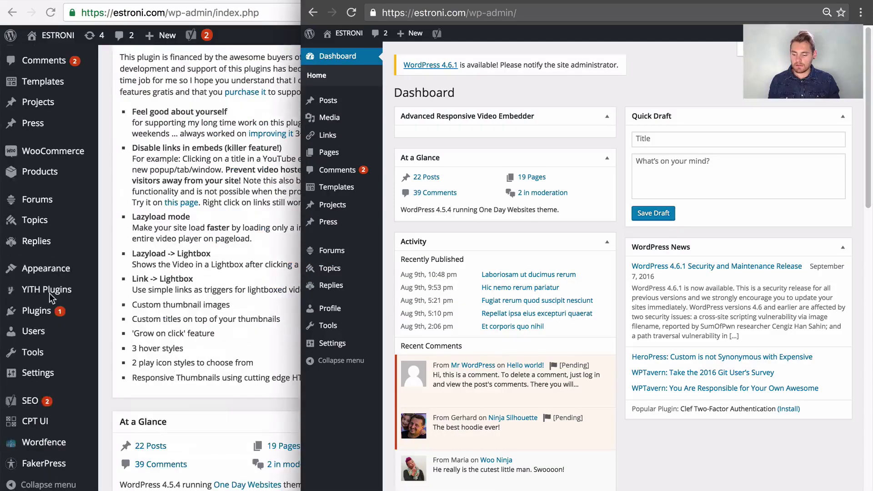
scroll(59, 309, down, 2)
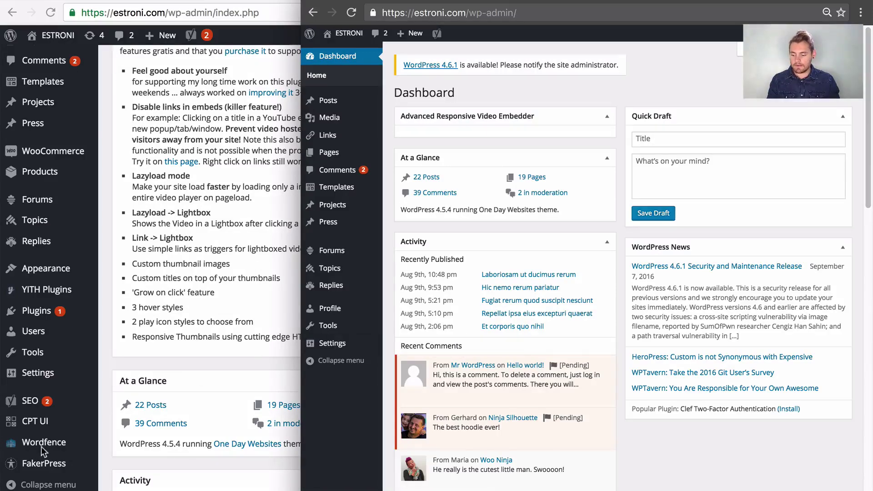
scroll(41, 427, up, 5)
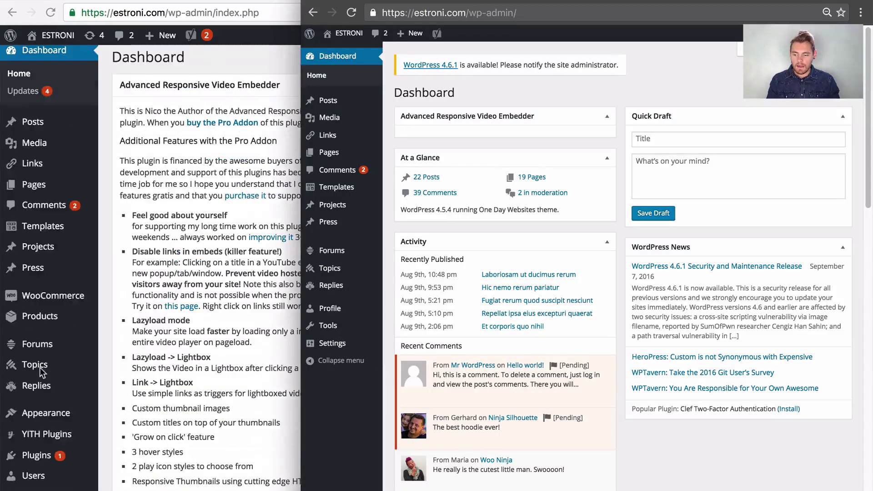
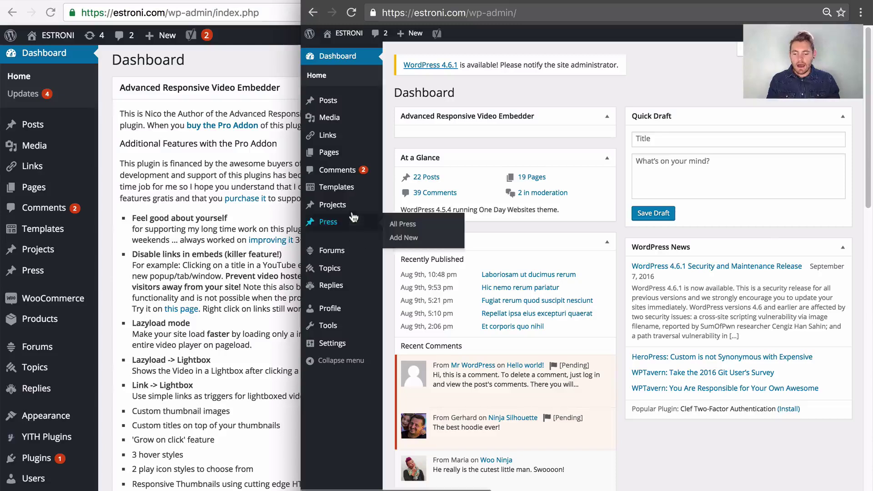
mouse_move(341, 192)
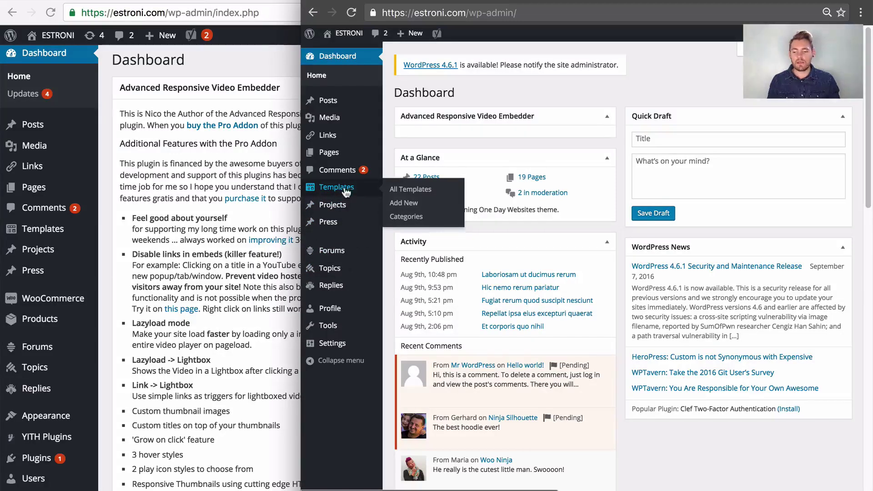
mouse_move(344, 140)
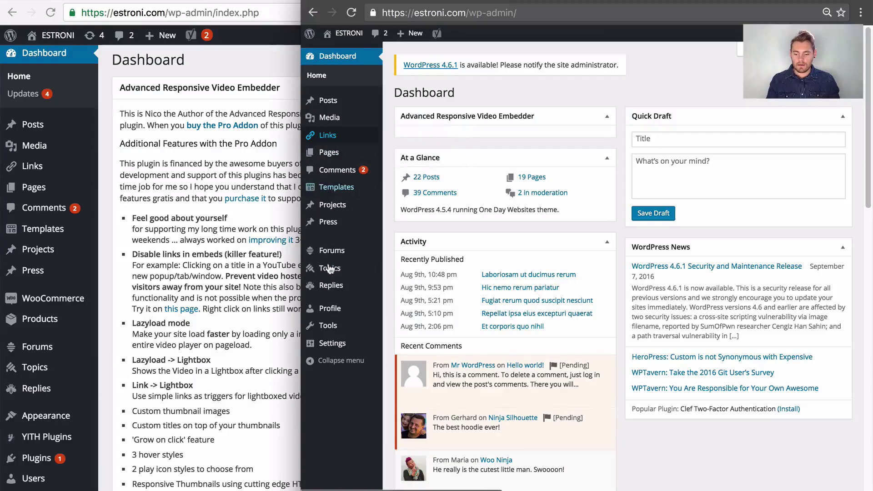
mouse_move(331, 346)
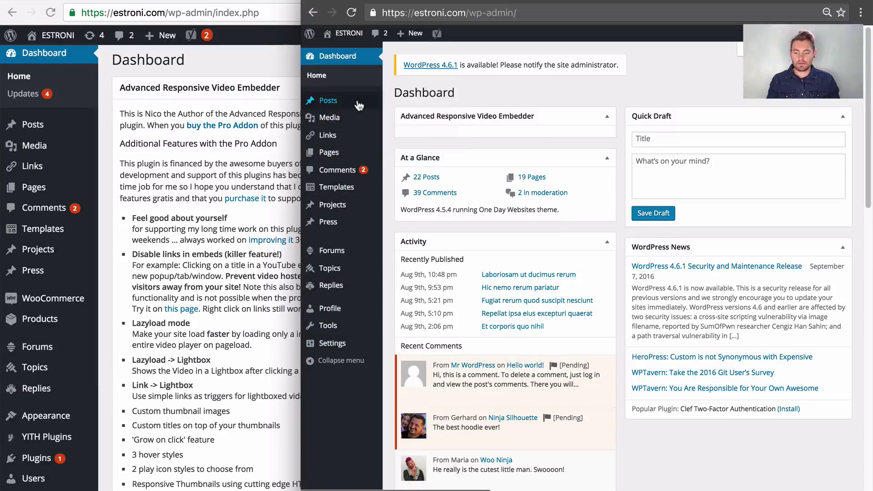
click(234, 69)
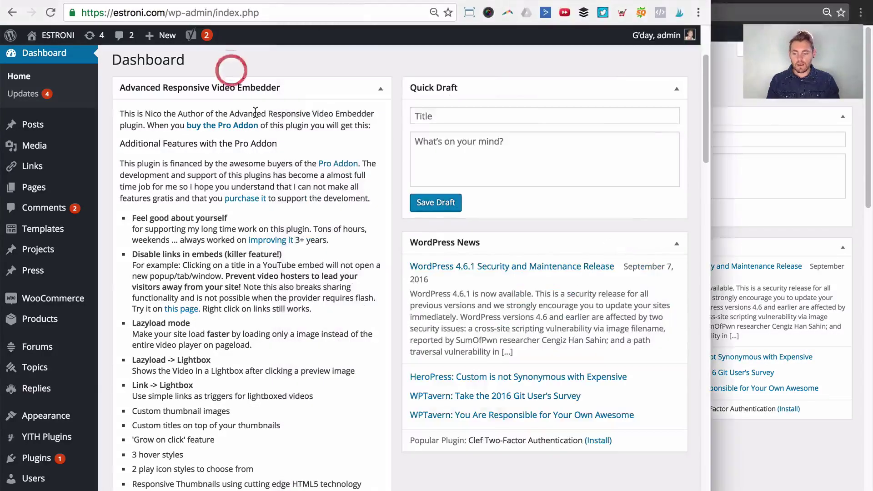
Step: Open the User Role Editor page from the administrator's dashboard
scroll(59, 327, down, 5)
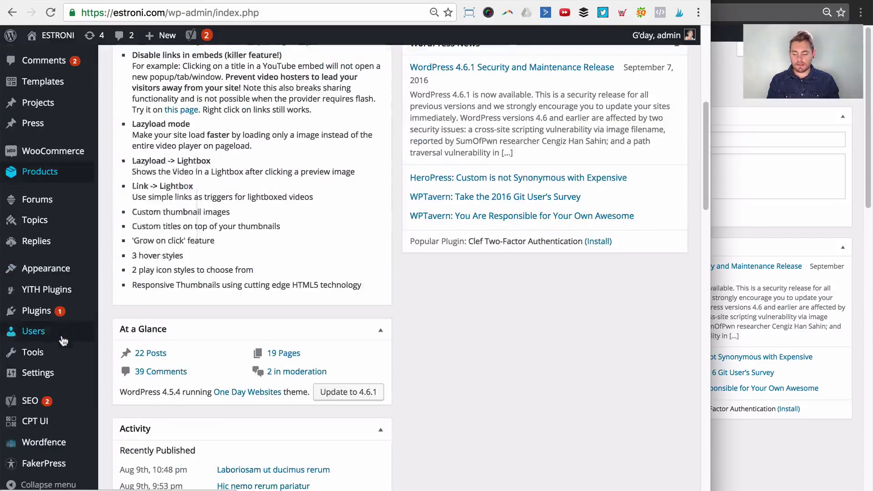
mouse_move(81, 308)
mouse_move(40, 334)
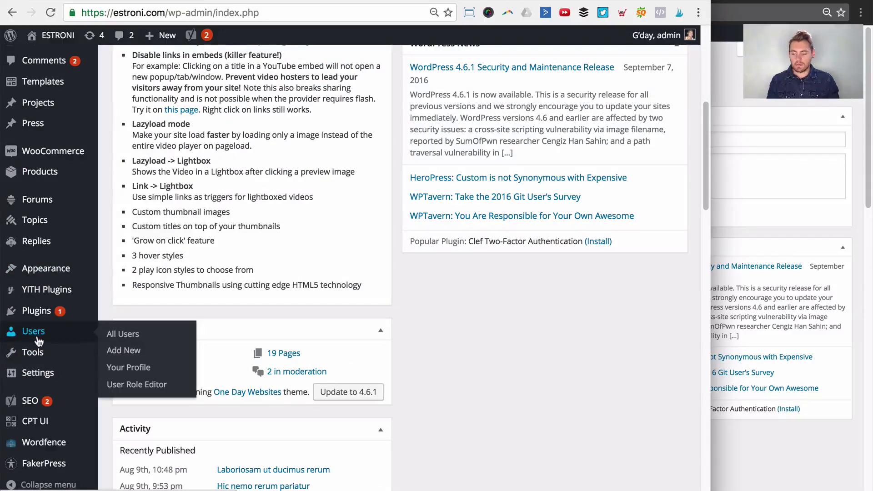
click(162, 386)
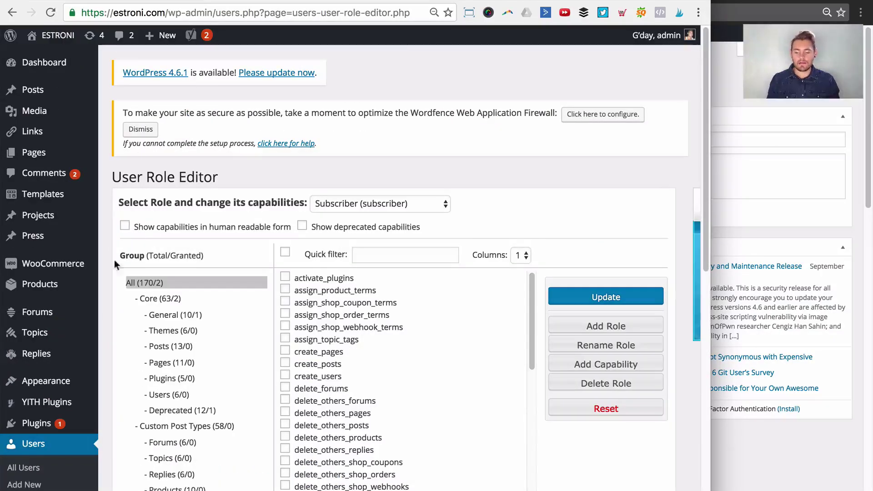
Step: Look over the available roles and load the Editor role's capabilities for editing
click(378, 204)
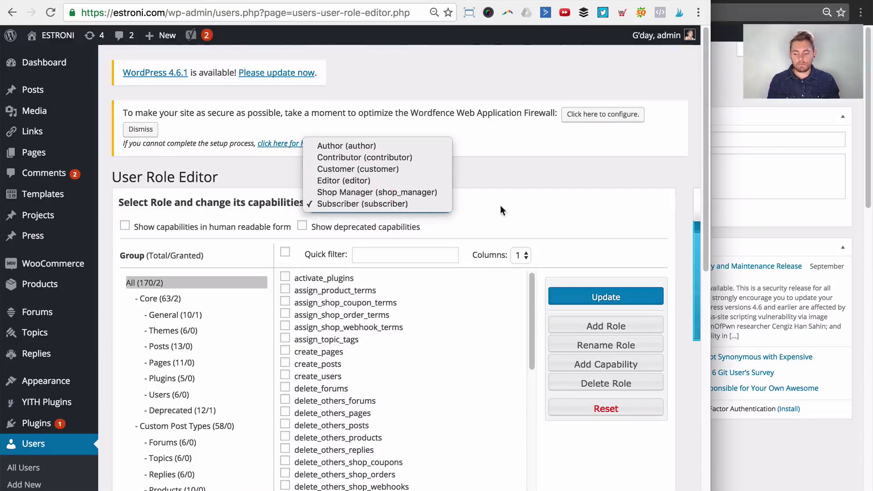
scroll(475, 206, down, 3)
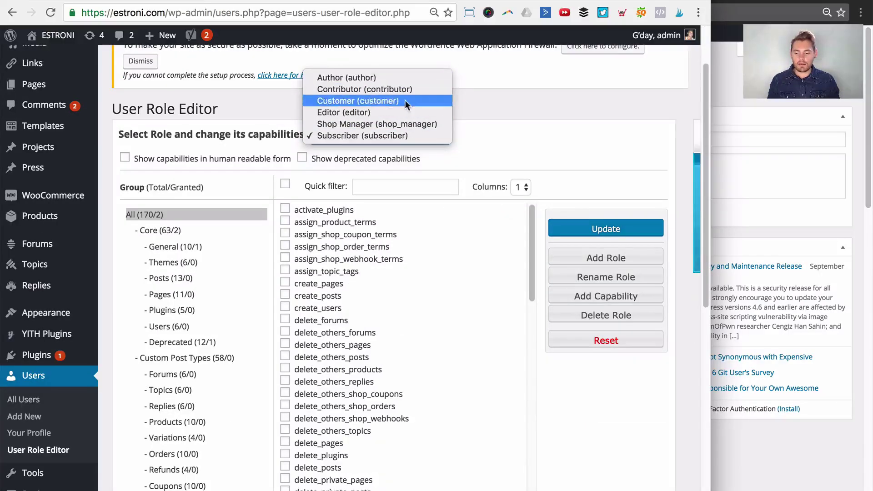
click(557, 126)
scroll(537, 129, down, 2)
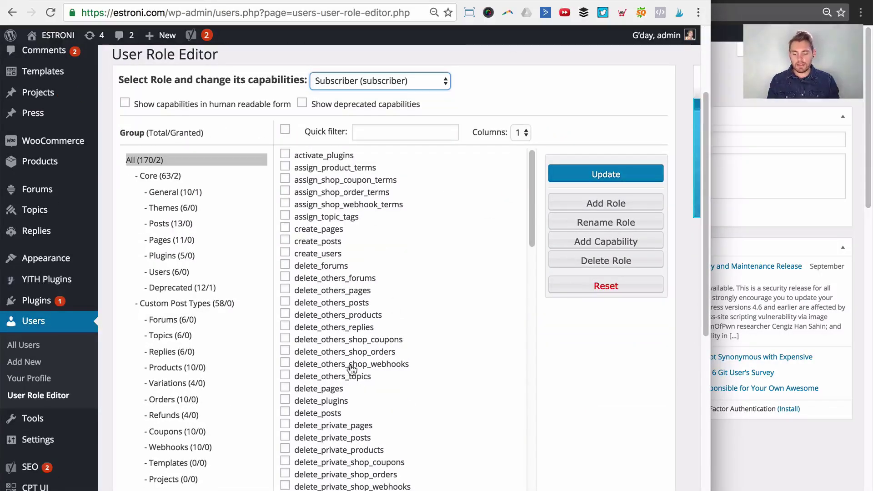
scroll(380, 294, up, 5)
click(386, 197)
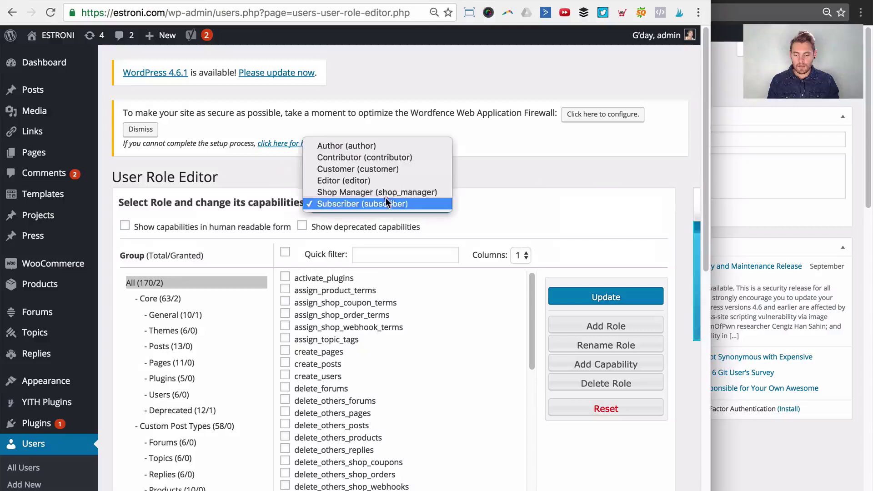
click(342, 180)
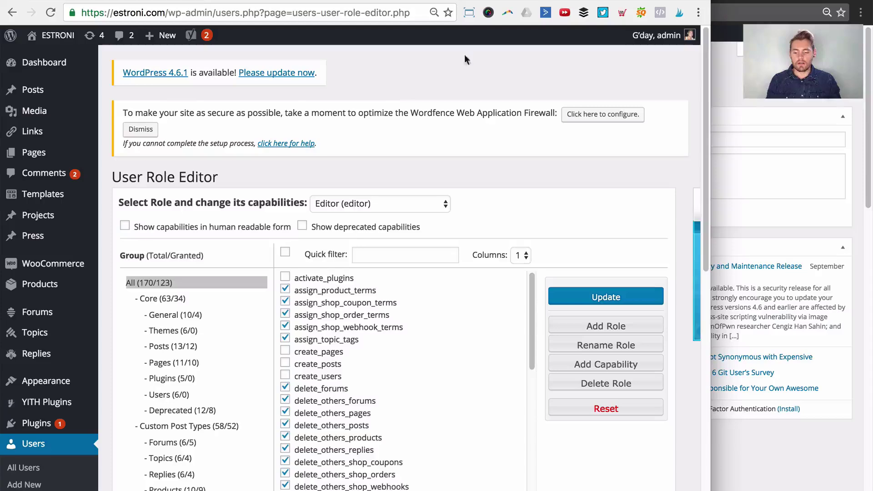
Step: Review the Editor role's capabilities towards the end of the list and check them against the restricted user's dashboard menu
scroll(626, 213, down, 5)
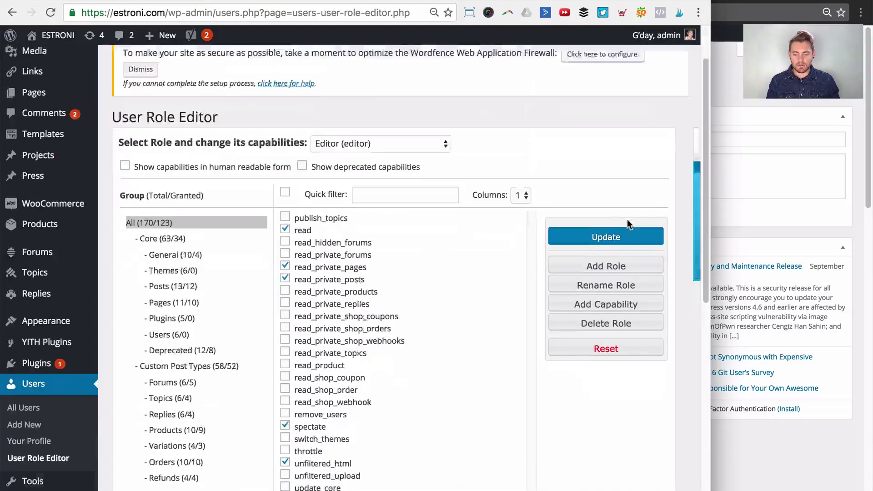
scroll(611, 375, down, 5)
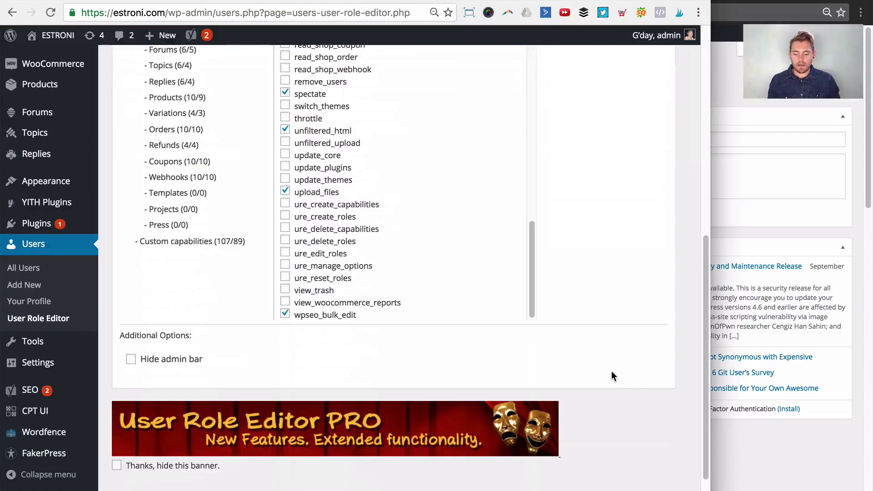
scroll(598, 320, up, 2)
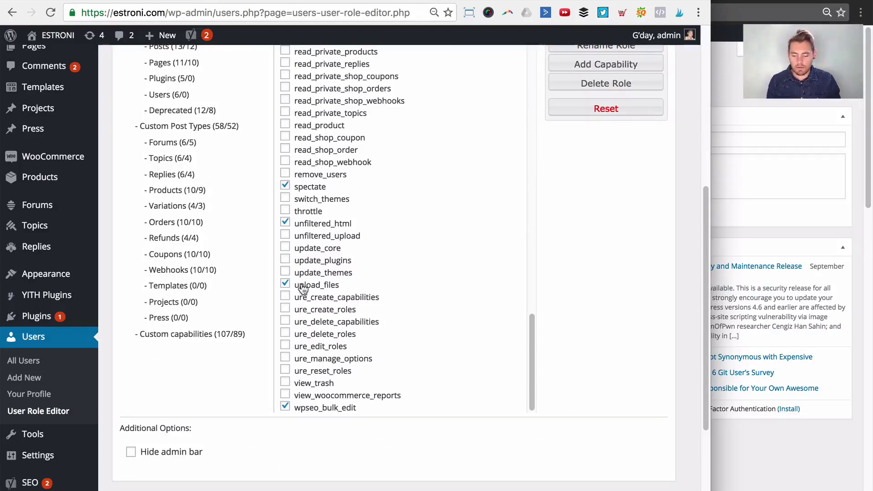
scroll(334, 300, down, 2)
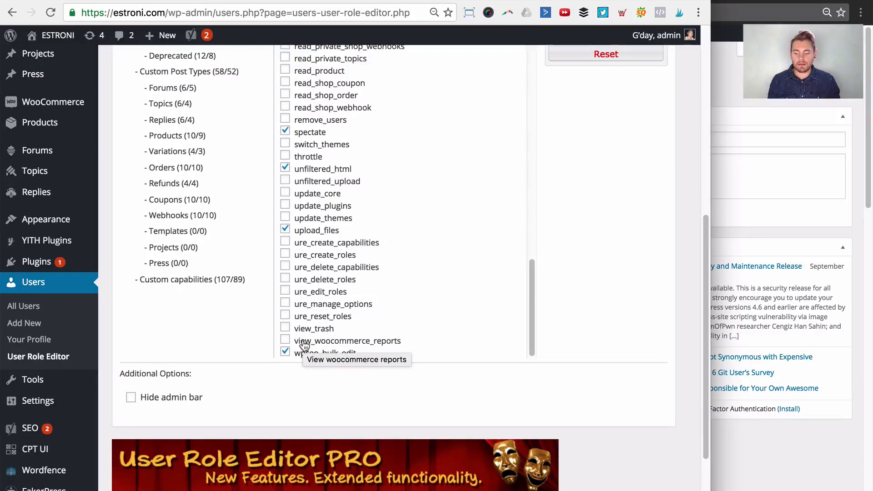
click(815, 446)
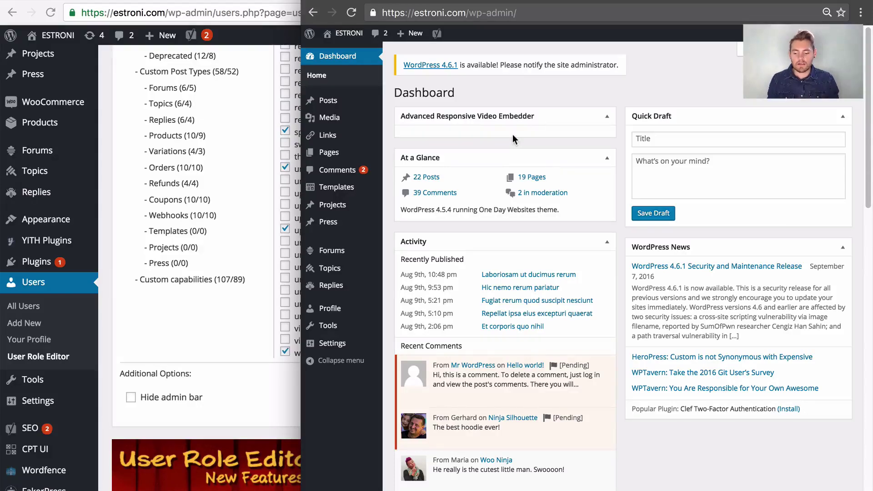
click(223, 321)
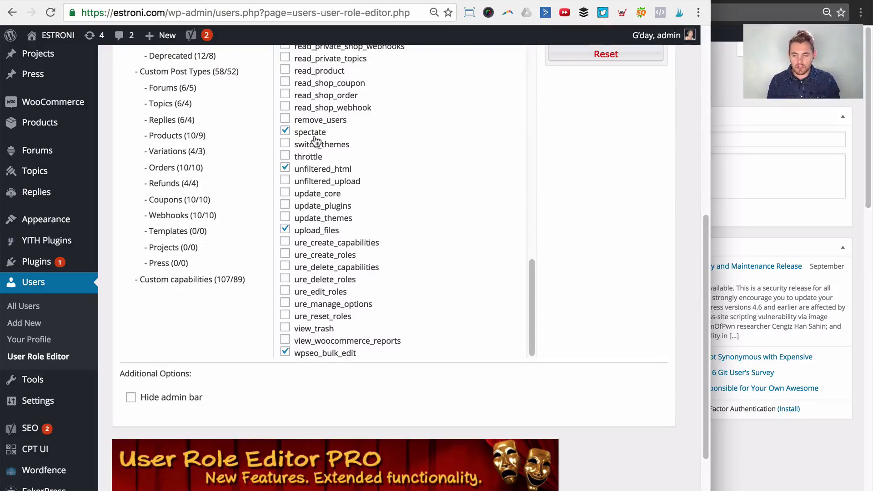
Step: Grant the Editor role the capabilities view_woocommerce_reports, read_shop_webhook, read_shop_order and read_shop_coupon
scroll(369, 185, up, 1)
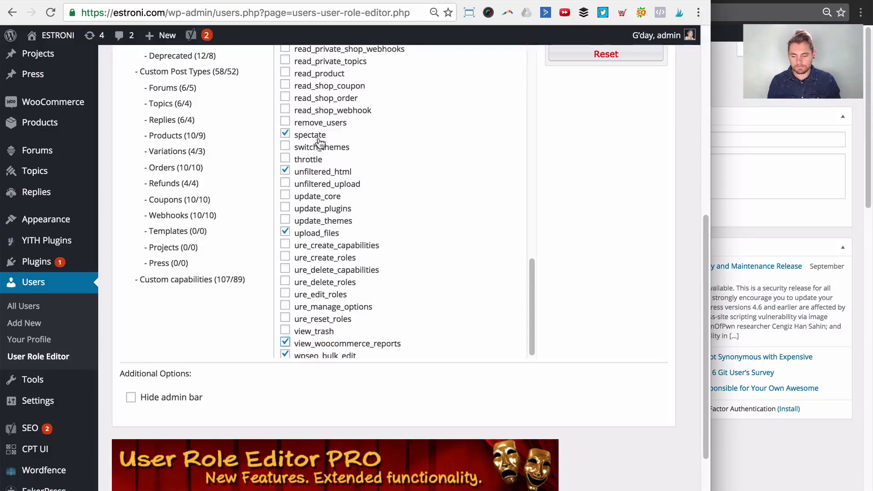
click(320, 112)
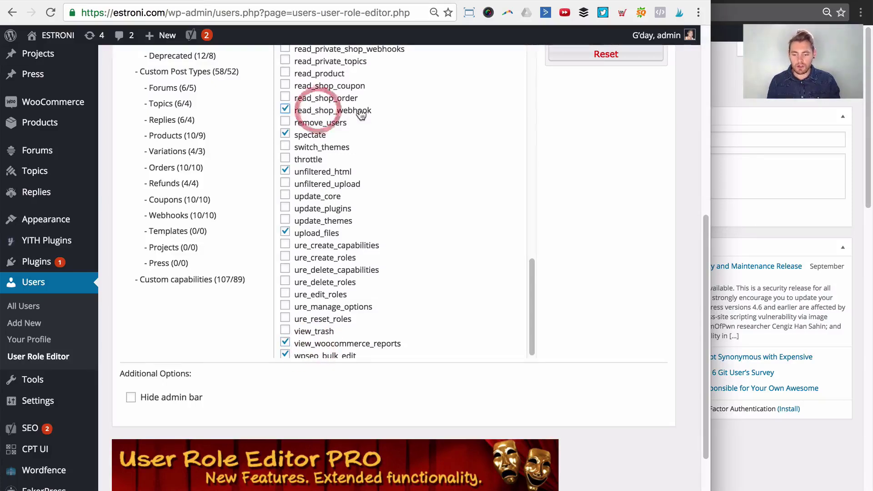
click(314, 96)
click(314, 87)
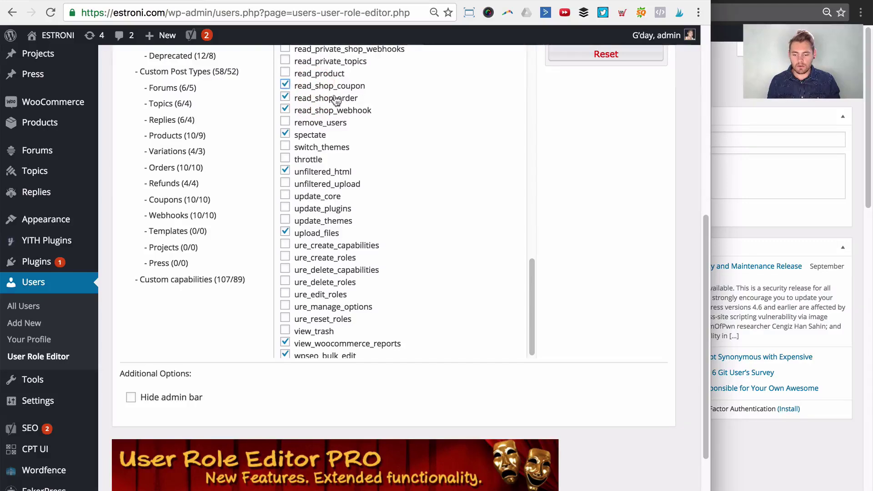
Step: Grant the Editor role read_private_shop_coupons, read_private_shop_orders, read_private_shop_webhooks, read_private_topics and read_product
scroll(336, 128, up, 1)
scroll(337, 127, up, 3)
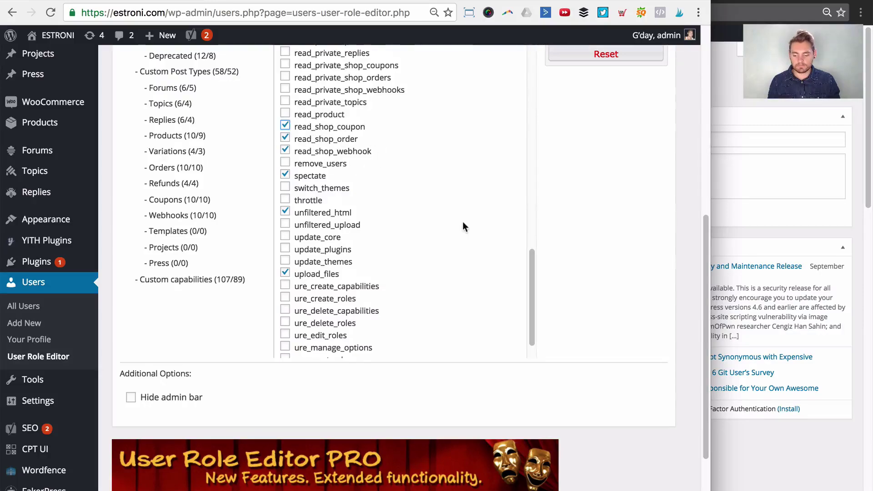
scroll(459, 219, down, 7)
scroll(667, 228, up, 2)
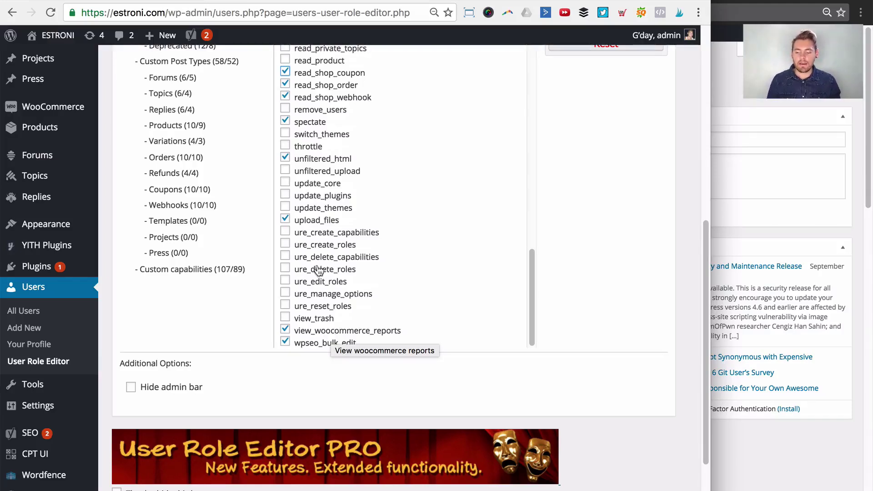
scroll(318, 259, up, 2)
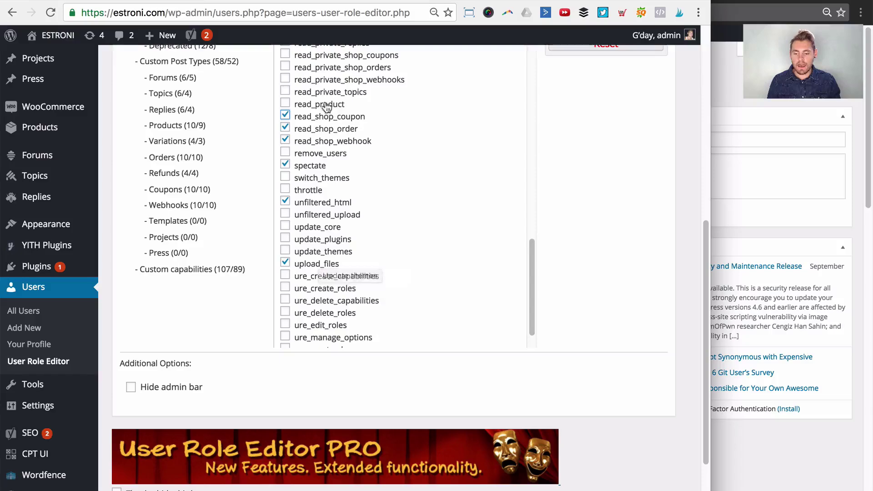
click(803, 99)
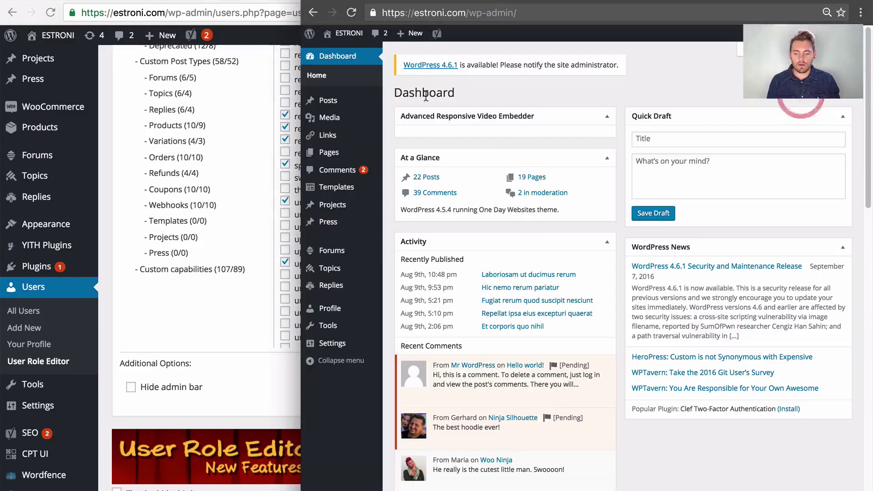
click(240, 326)
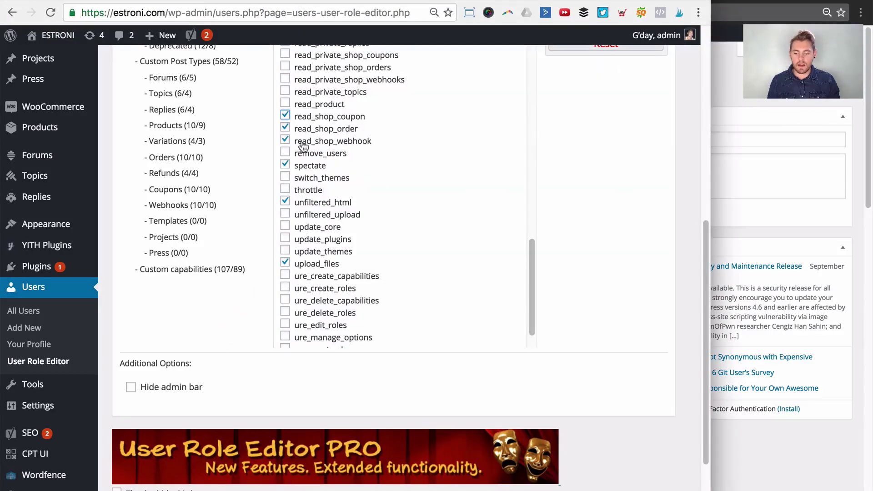
click(359, 54)
click(360, 67)
click(359, 79)
click(354, 93)
Step: Review the rest of the Editor role's capability list, including manage_woocommerce and the edit, manage and publish entries for shop content
scroll(364, 97, up, 1)
scroll(355, 148, up, 10)
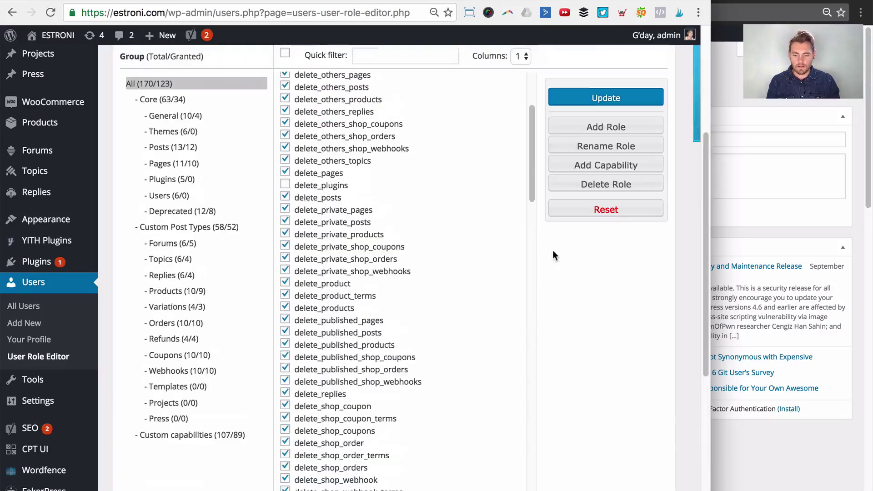
drag(532, 136, 552, 332)
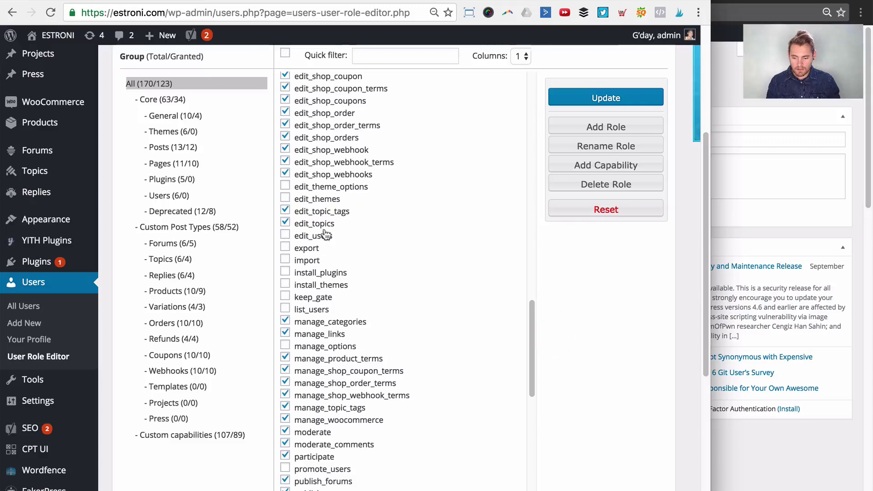
scroll(318, 257, down, 8)
scroll(330, 288, up, 3)
scroll(330, 287, up, 1)
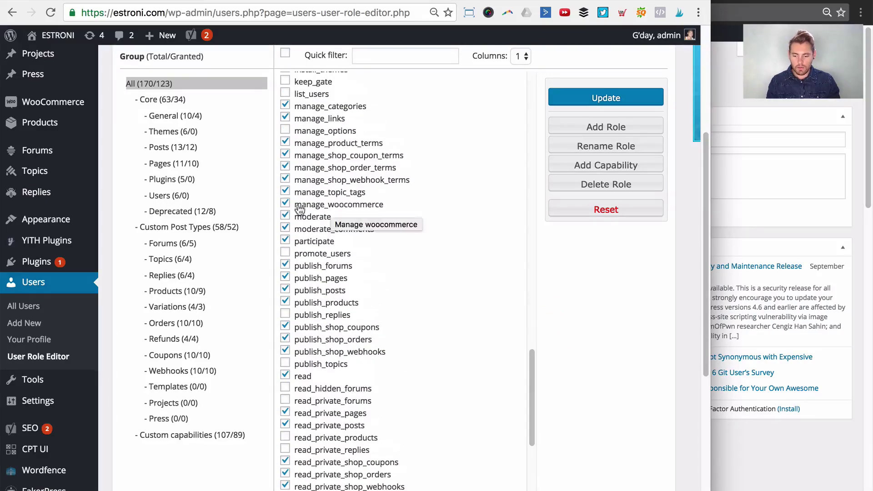
scroll(346, 218, down, 8)
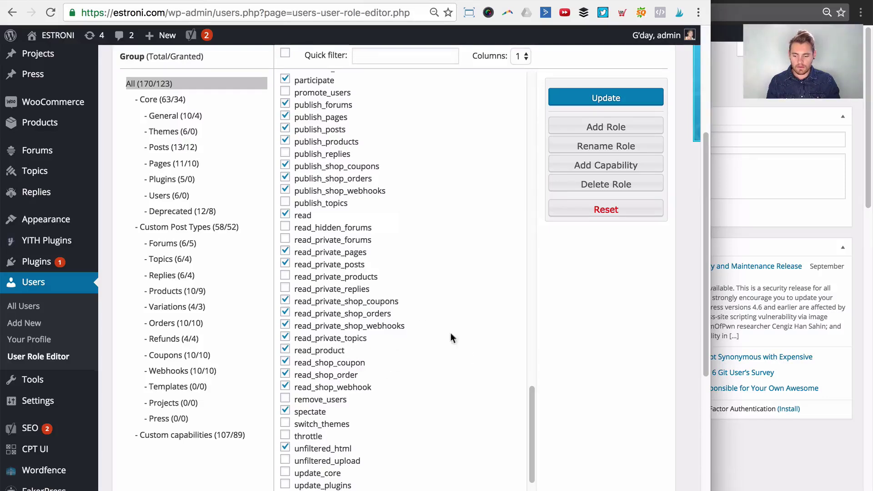
drag(529, 399, 538, 377)
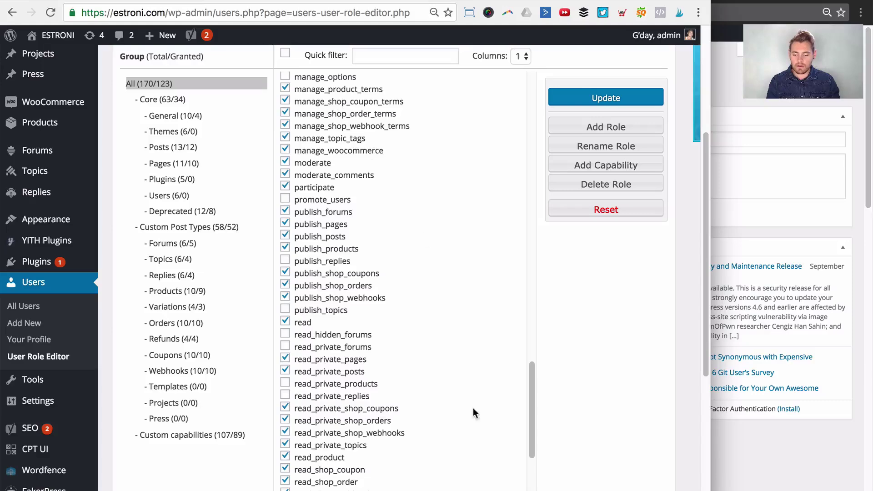
Step: Save the Editor role's changed capabilities and confirm the permissions update
drag(533, 404, 521, 95)
scroll(555, 201, up, 5)
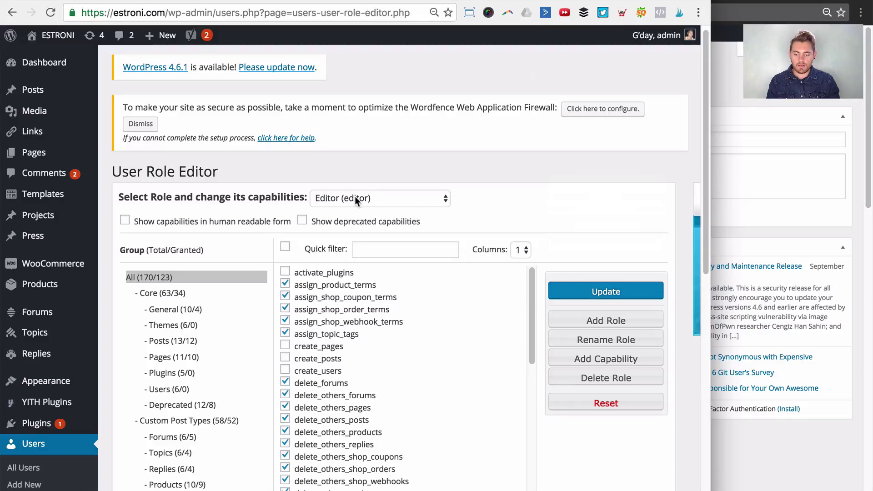
click(598, 297)
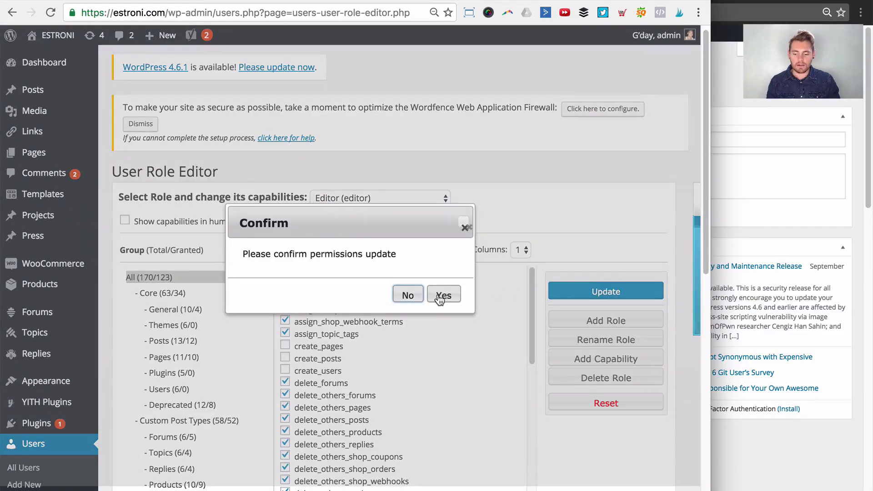
click(439, 297)
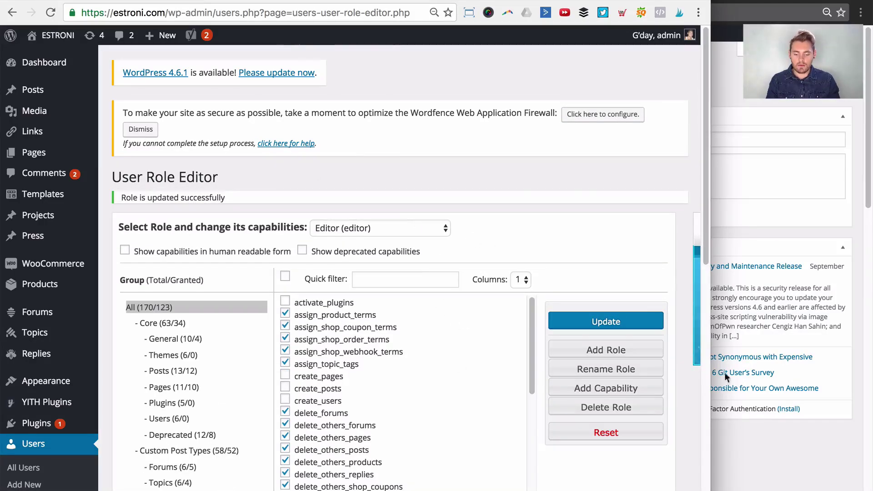
Step: Reload the restricted user's dashboard in the other browser window and check the WooCommerce and Products menu entries
click(757, 435)
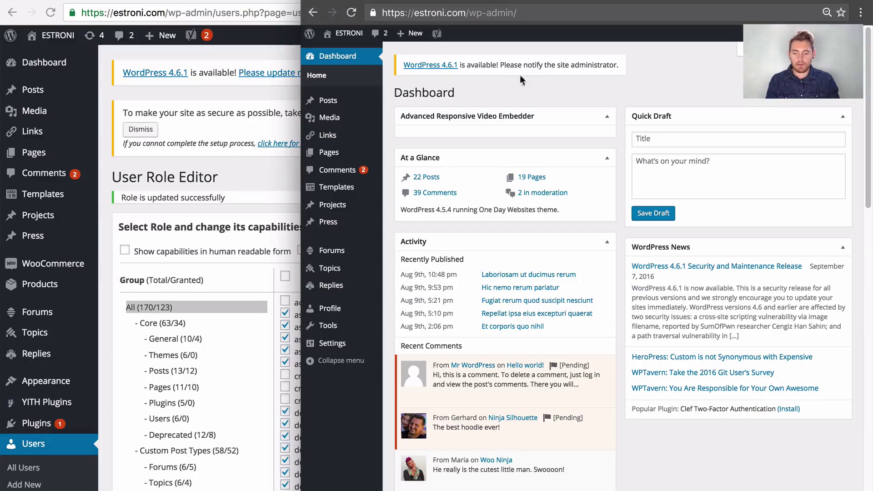
click(351, 13)
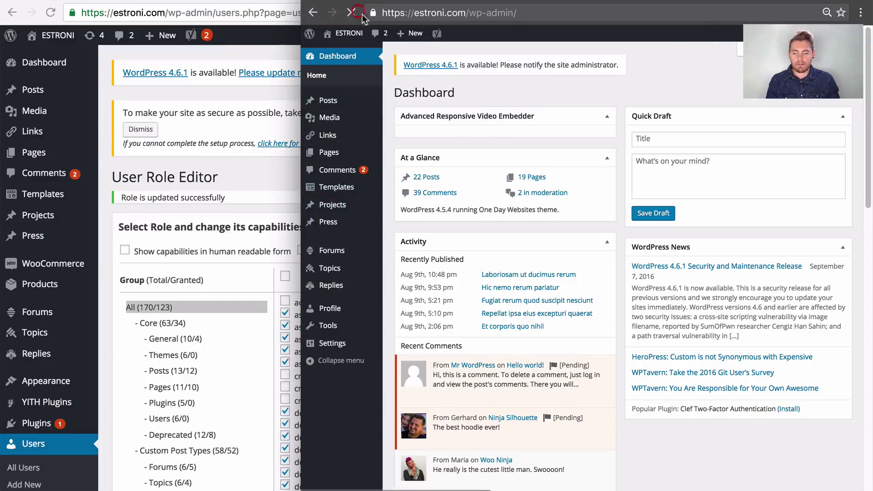
mouse_move(340, 233)
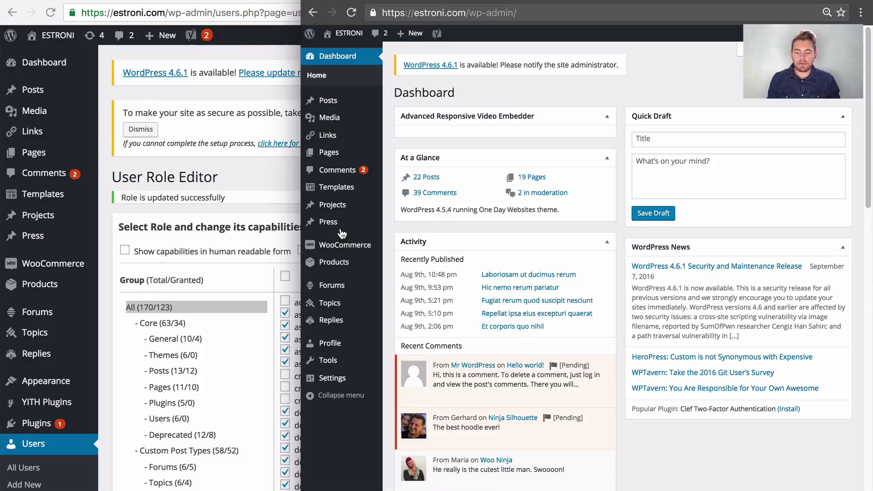
mouse_move(331, 248)
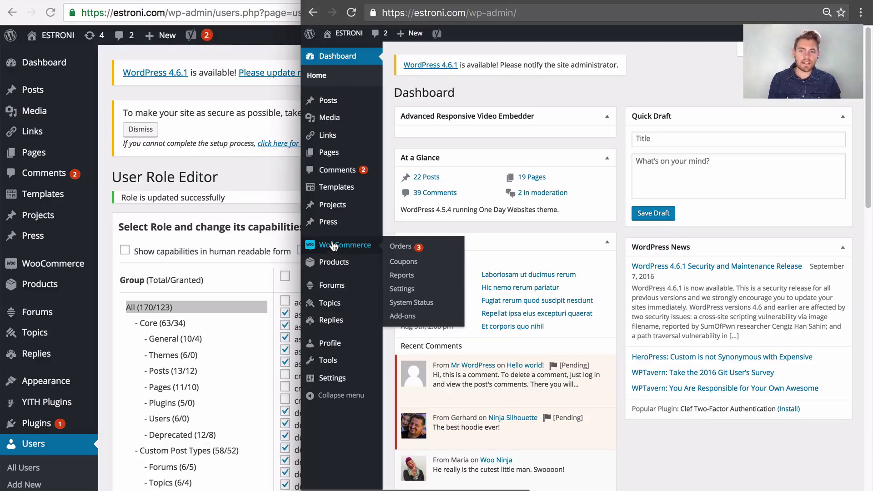
mouse_move(343, 261)
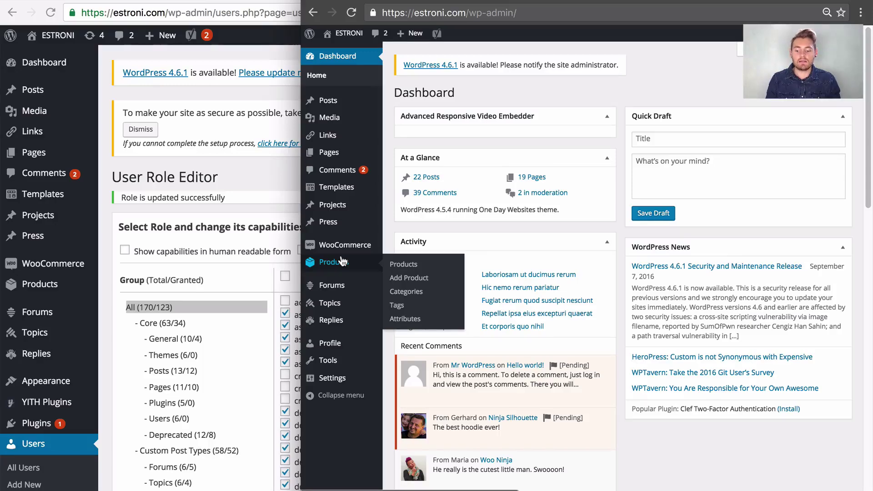
Step: Check the Editor role's edit capabilities for entries matching the Templates item in the restricted user's dashboard menu
click(260, 203)
scroll(465, 299, down, 1)
scroll(411, 390, down, 5)
scroll(404, 403, down, 5)
scroll(406, 400, up, 2)
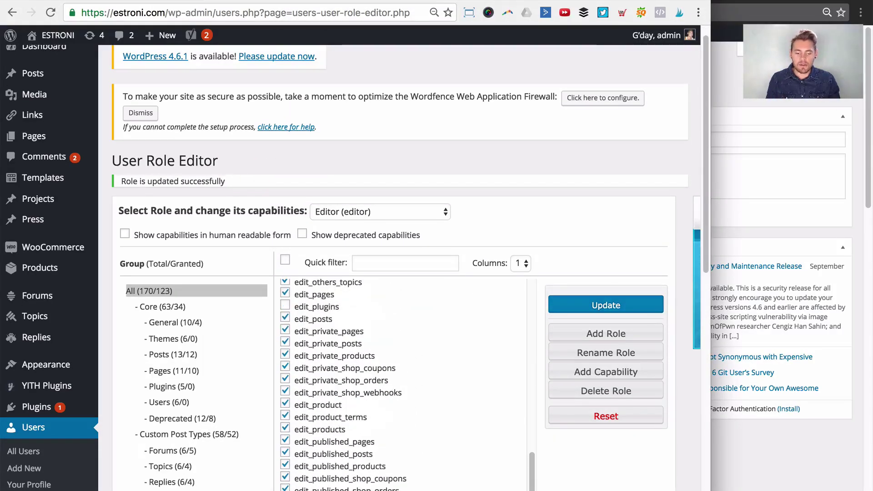
scroll(405, 400, down, 8)
key(super+grave)
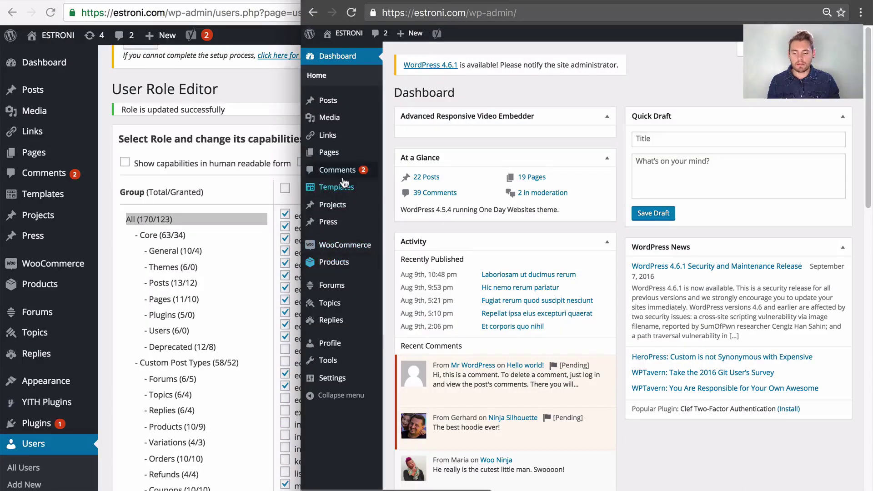
mouse_move(348, 191)
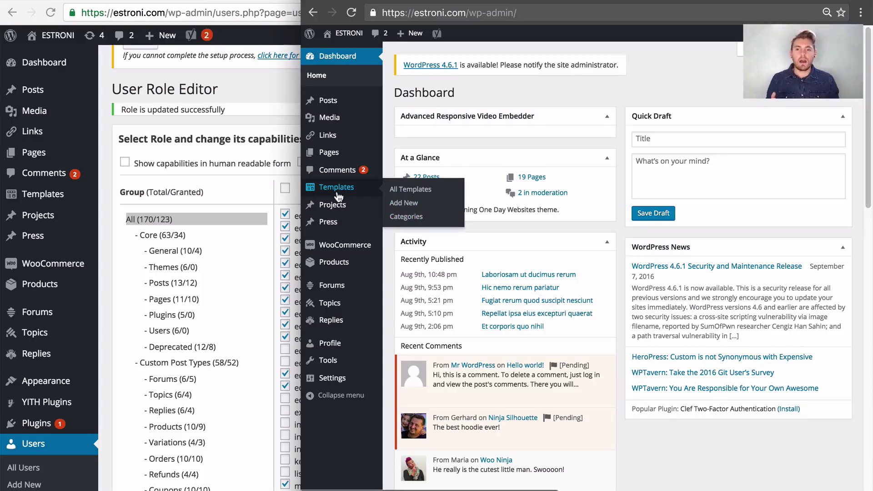
Step: Examine the full Editor capability list from activate_plugins to wpseo_bulk_edit and compare it with the menu entries on the restricted user's dashboard
click(282, 90)
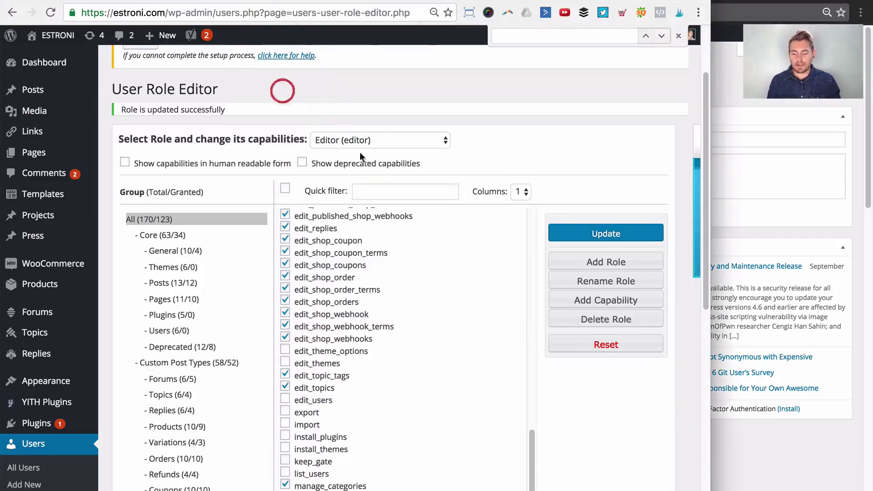
drag(532, 448, 532, 225)
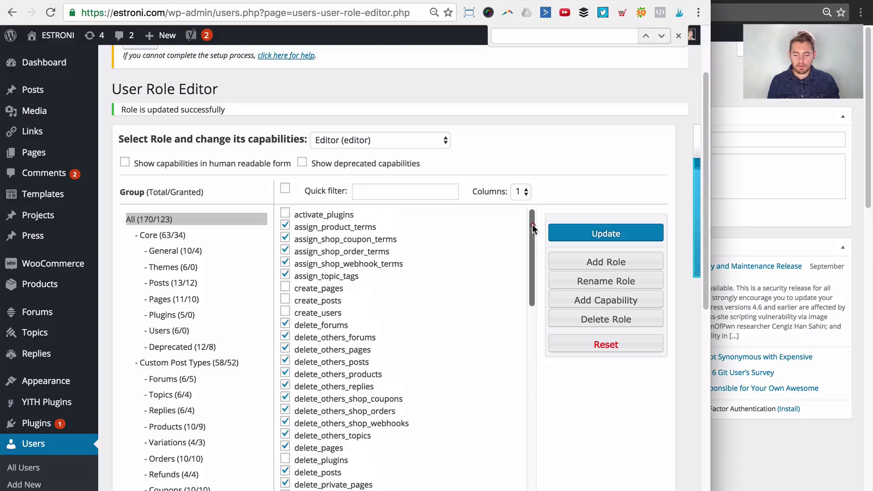
scroll(600, 400, down, 4)
drag(531, 115, 579, 460)
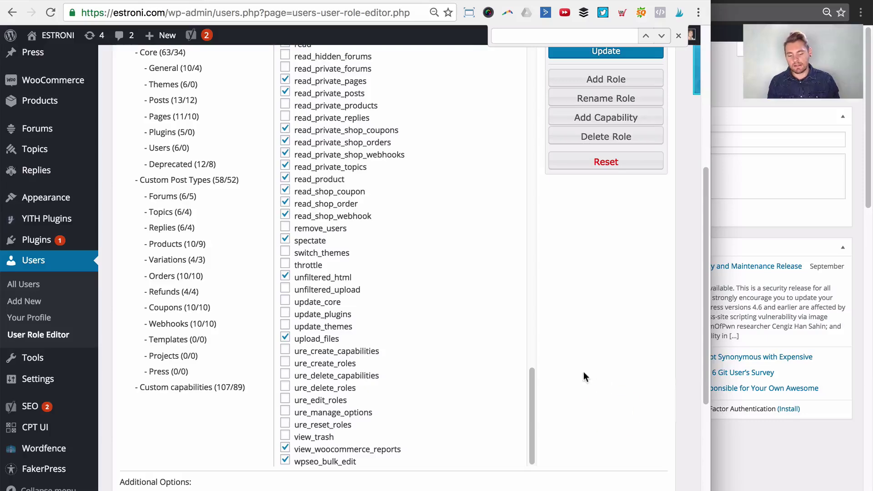
key(super+grave)
mouse_move(374, 126)
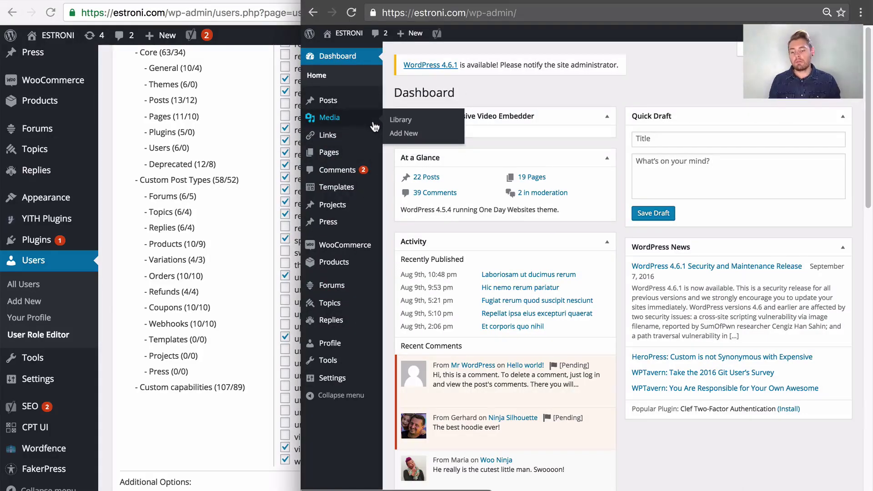
click(248, 341)
scroll(378, 290, up, 10)
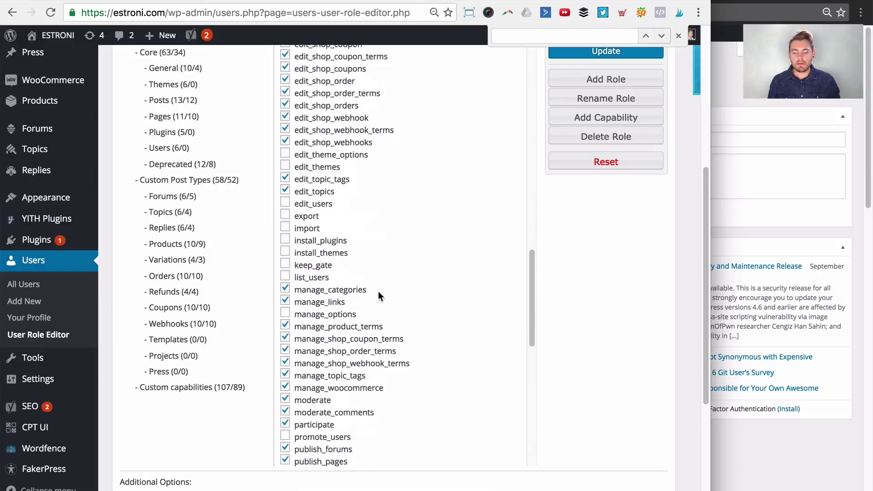
key(super+grave)
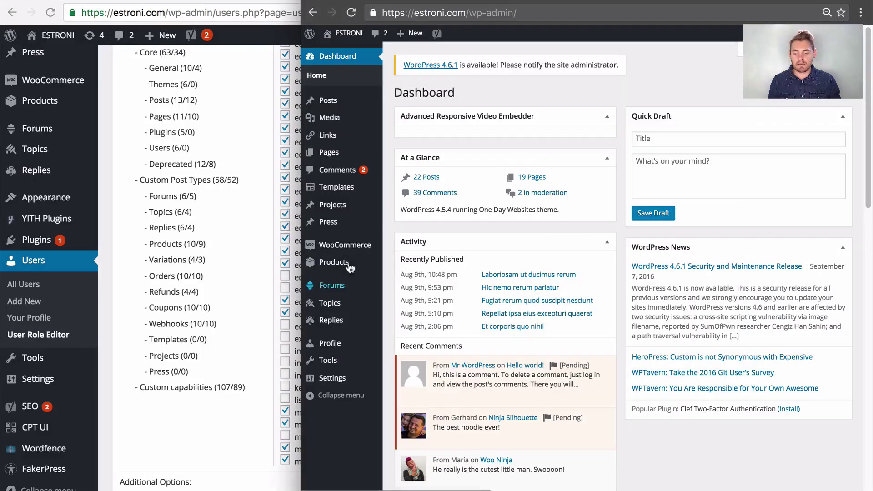
mouse_move(359, 228)
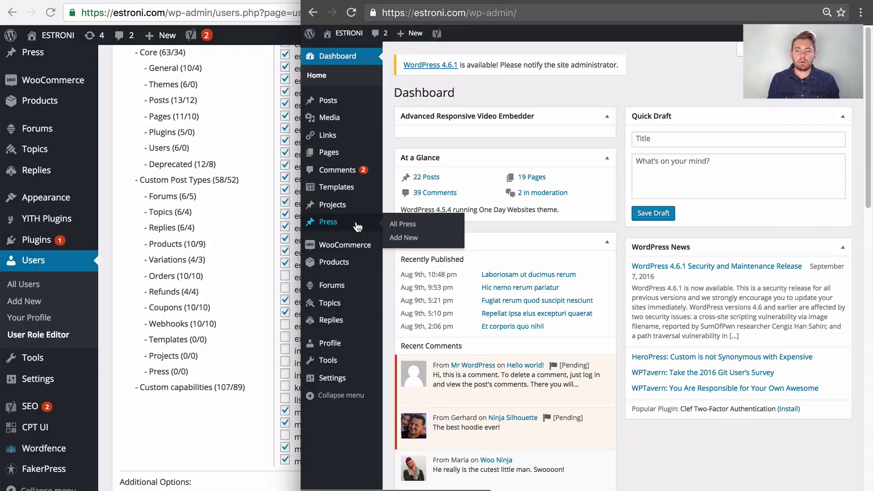
Step: Go to the page for adding new plugins in the admin window and search for adminimize
click(209, 449)
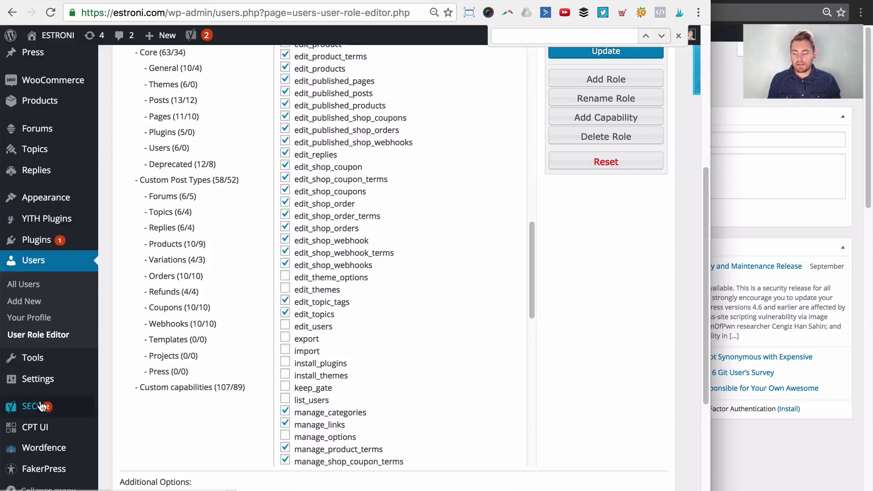
mouse_move(87, 391)
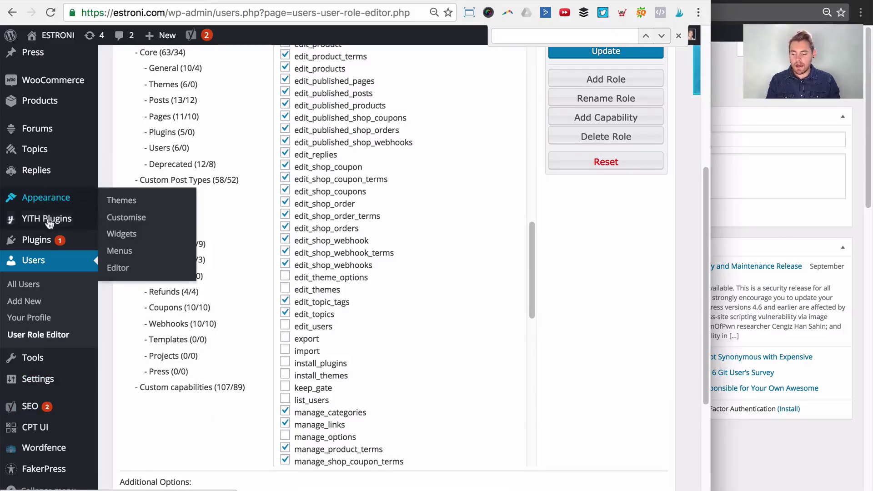
mouse_move(50, 241)
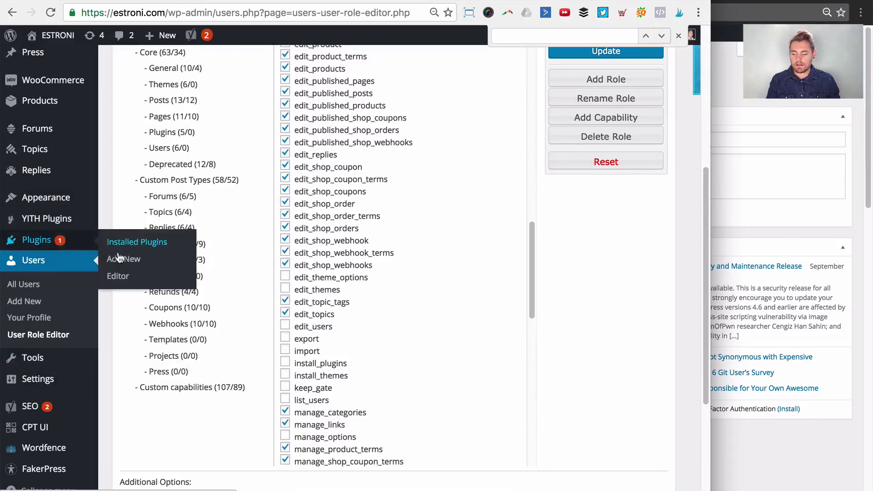
click(128, 262)
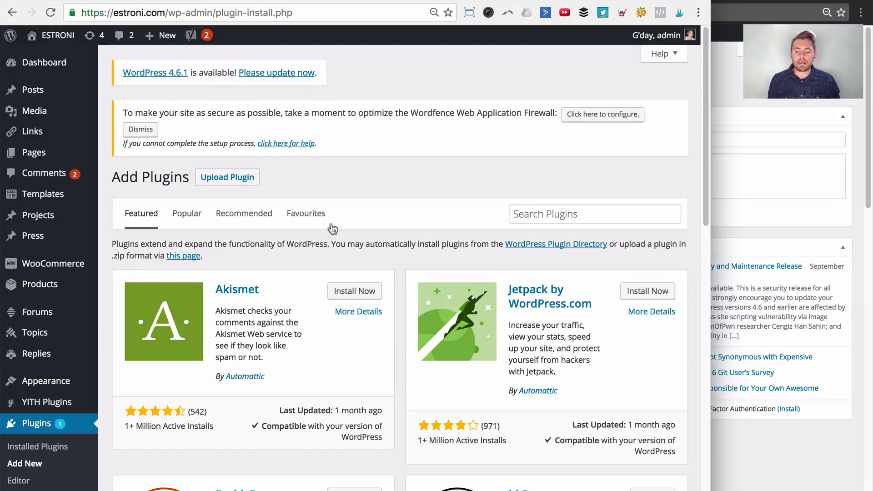
click(532, 215)
text(adminimize)
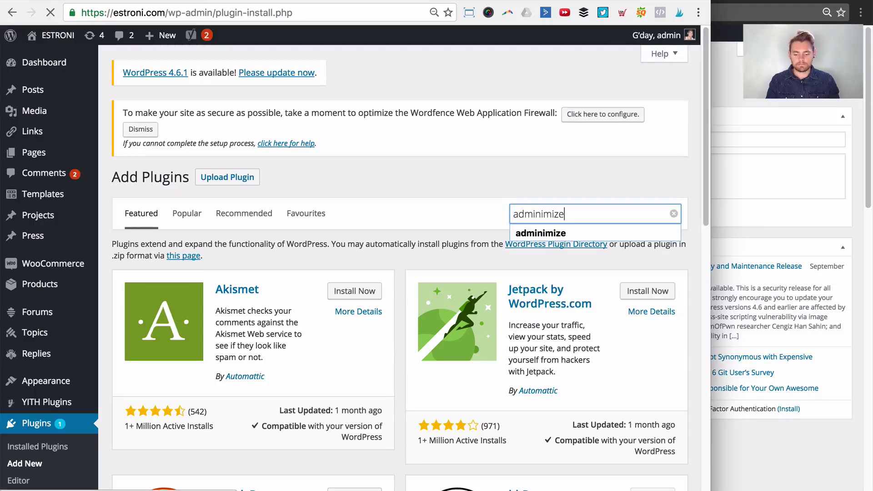
key(Return)
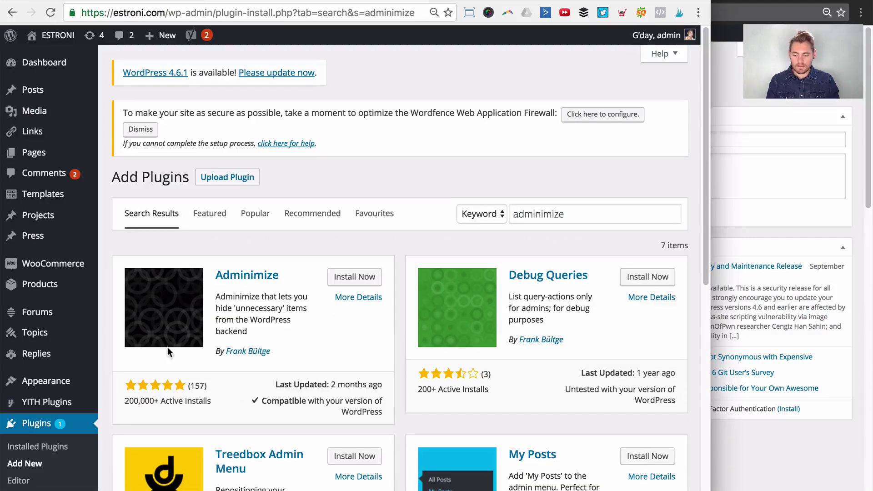
Step: Check the number of active installs and the last update date of the Adminimize plugin
drag(124, 401, 224, 395)
click(202, 396)
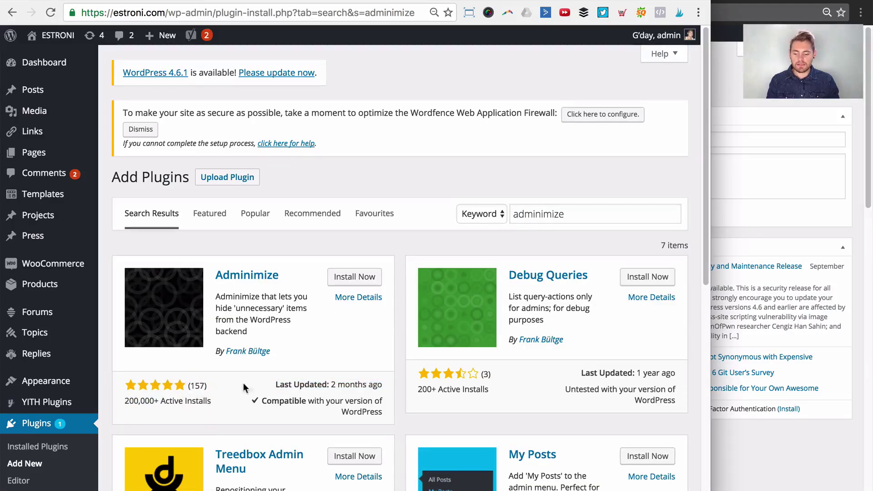
drag(383, 385, 283, 382)
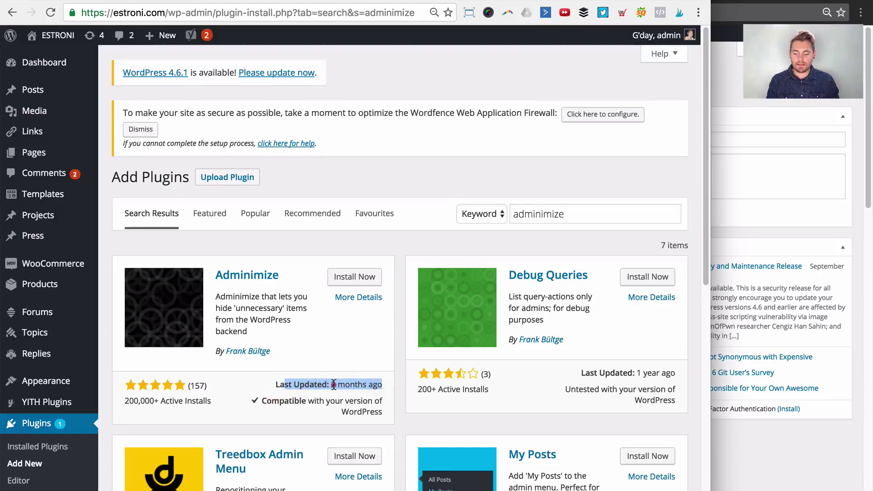
click(333, 384)
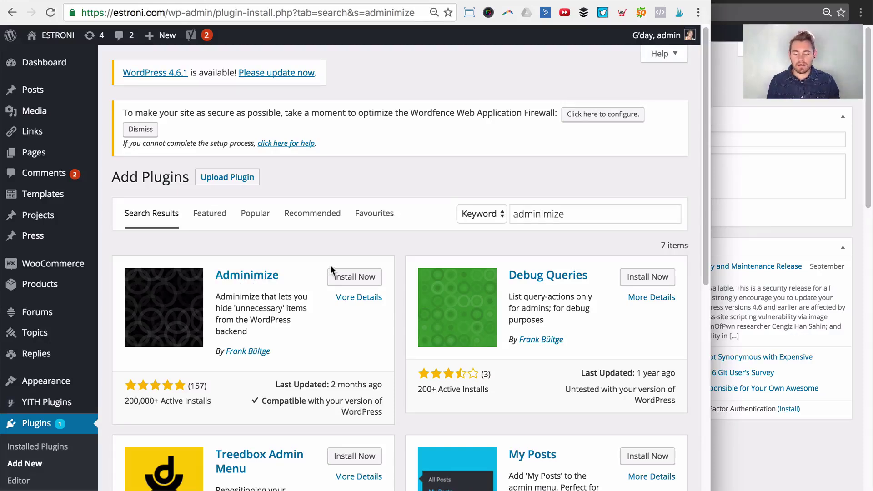
Step: Install and activate the Adminimize plugin, and open its settings page
click(356, 278)
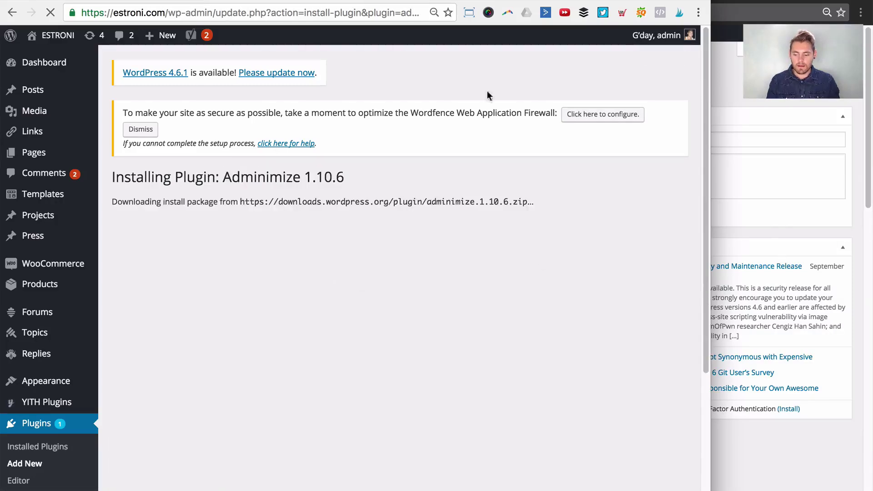
click(155, 278)
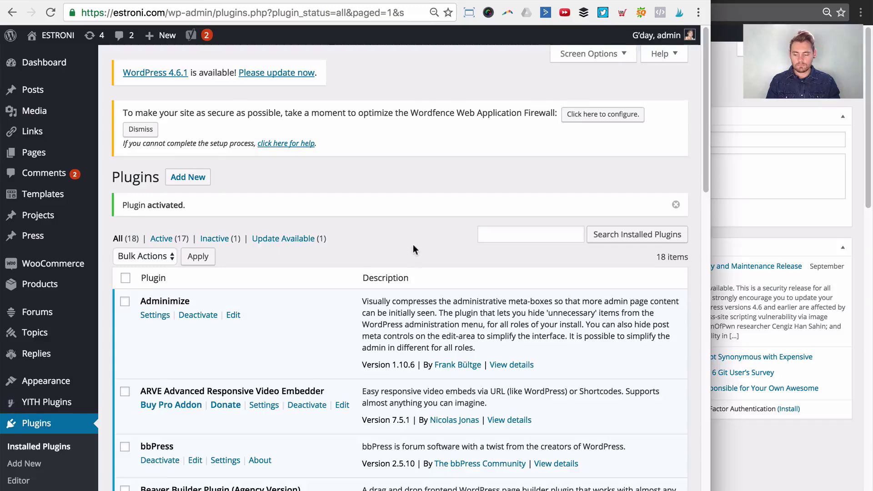
scroll(409, 246, down, 2)
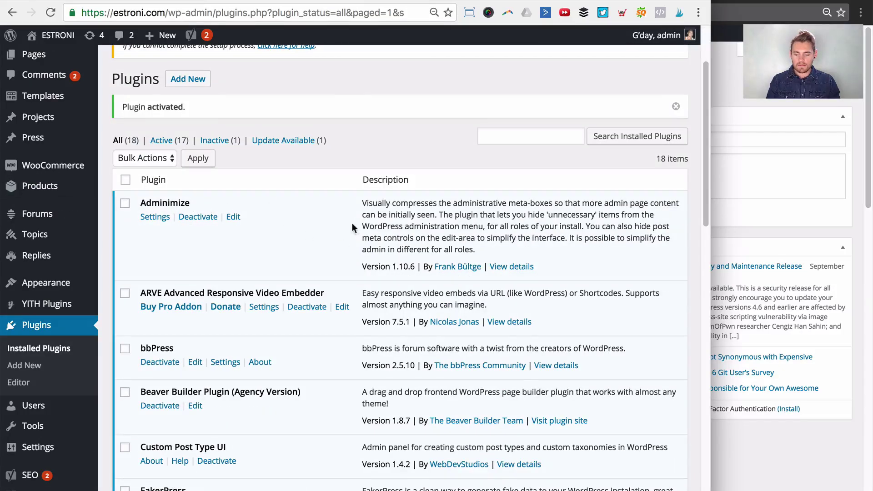
scroll(339, 225, down, 8)
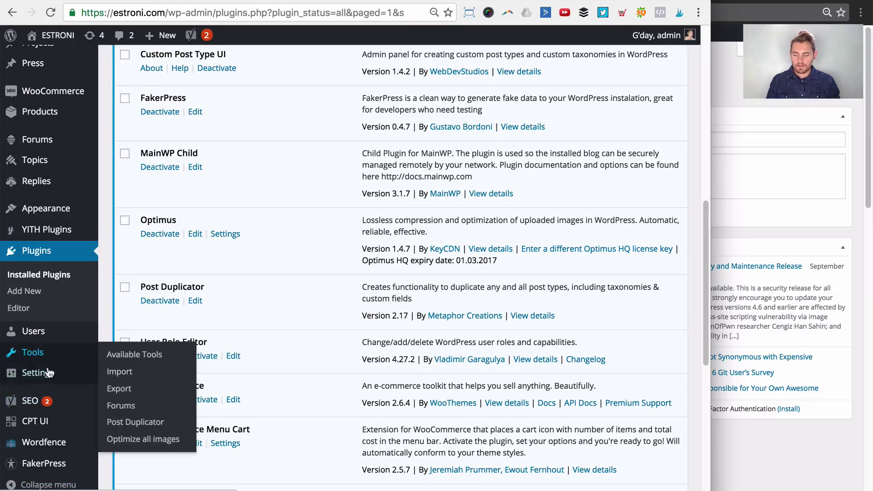
mouse_move(48, 372)
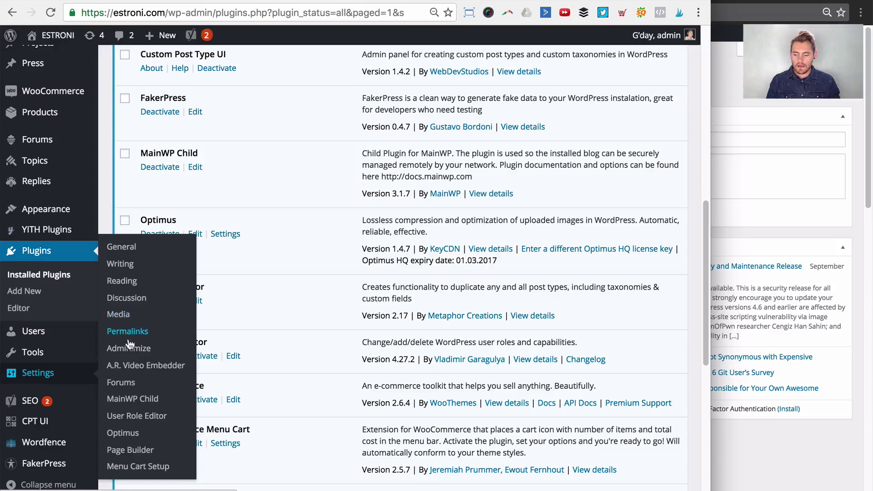
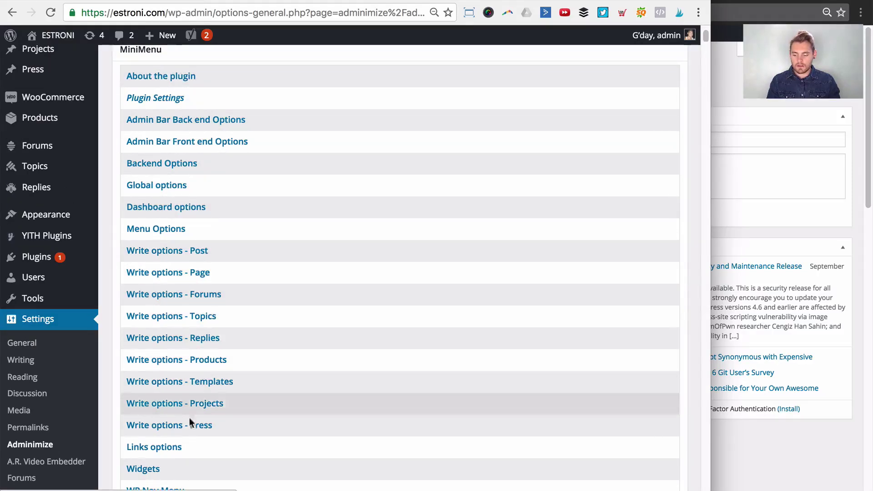
Step: Go to Adminimize's Menu Options and examine the Deactivate for Editor column for the admin menu entries
scroll(160, 443, down, 2)
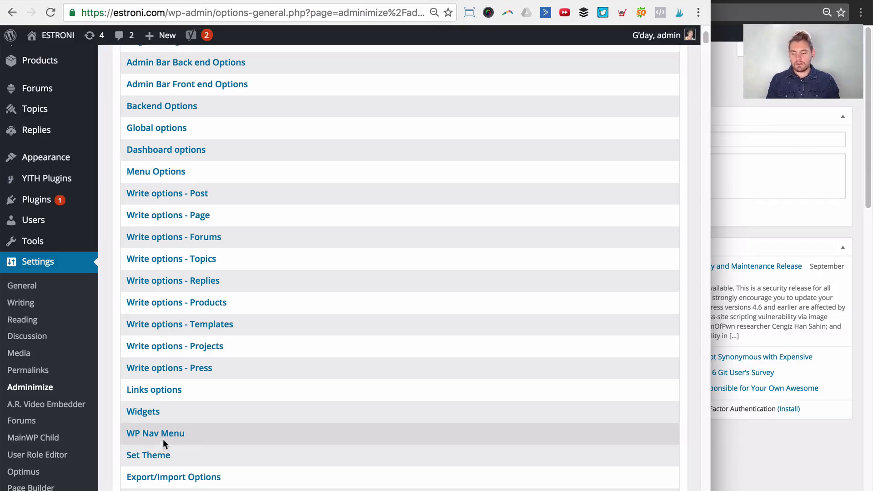
scroll(160, 440, up, 3)
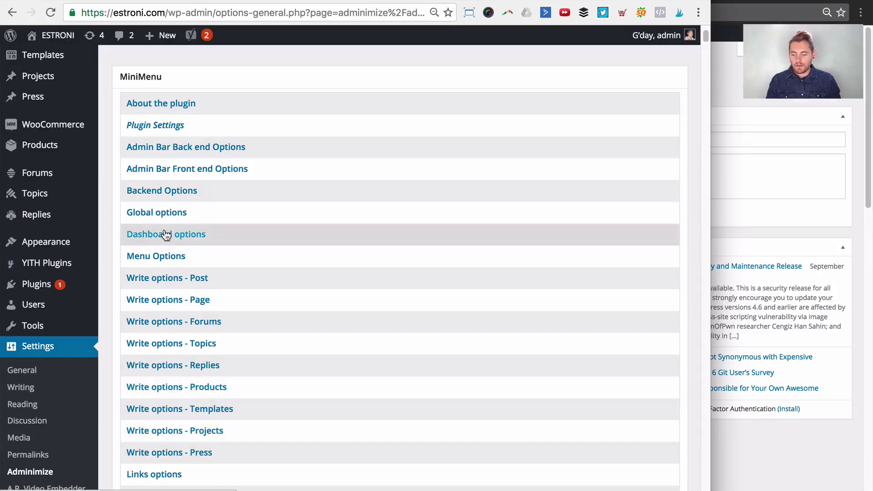
click(154, 257)
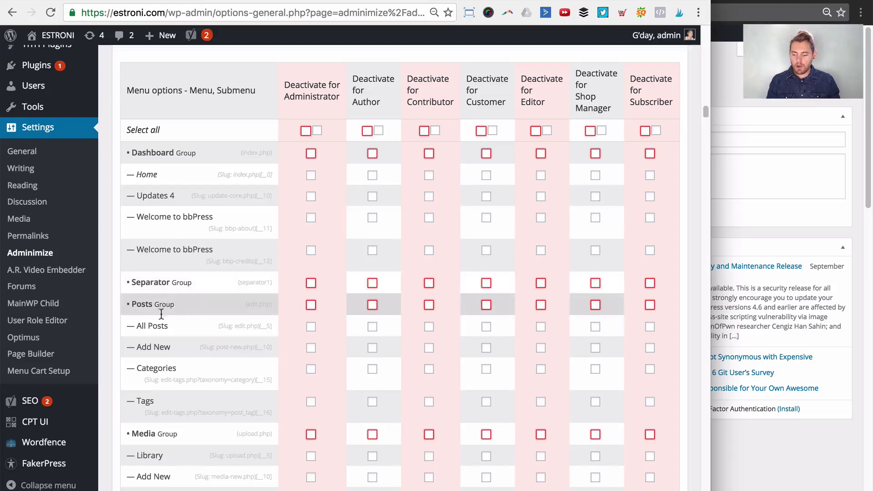
scroll(141, 434, up, 5)
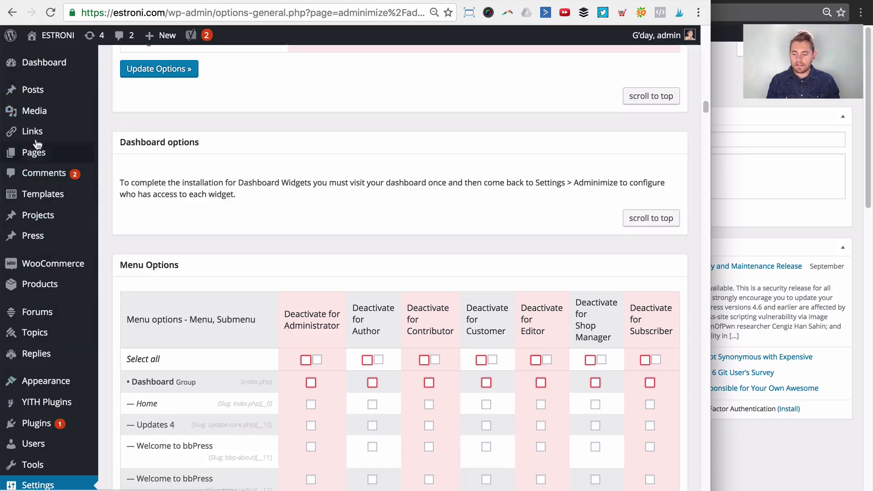
scroll(332, 217, down, 3)
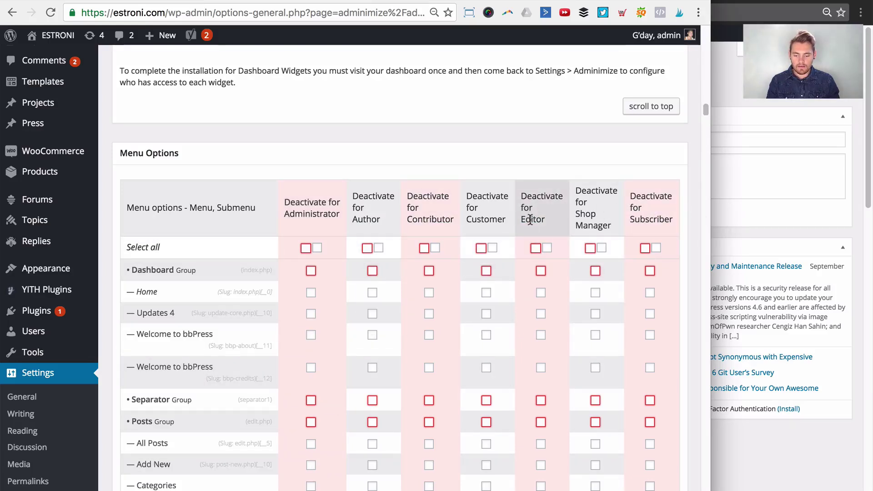
Step: Compare the Editor's admin menu with Adminimize's Menu Options and deactivate the Templates group for the Editor role
click(798, 210)
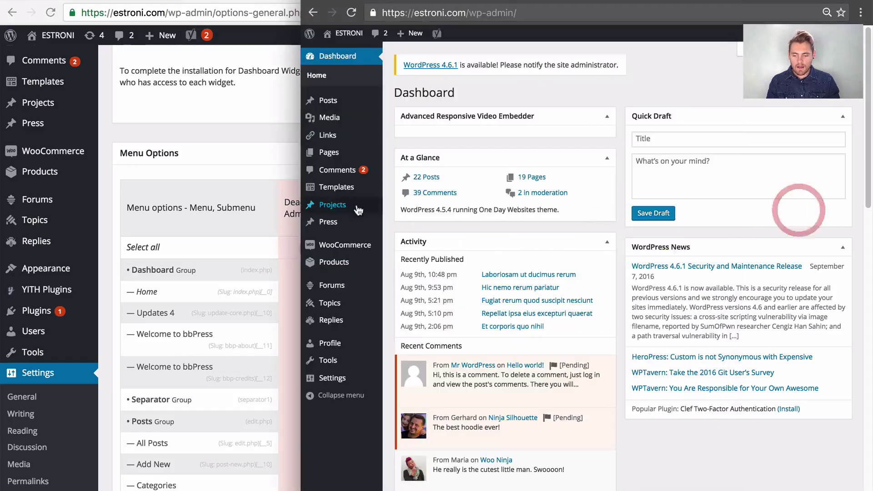
mouse_move(364, 191)
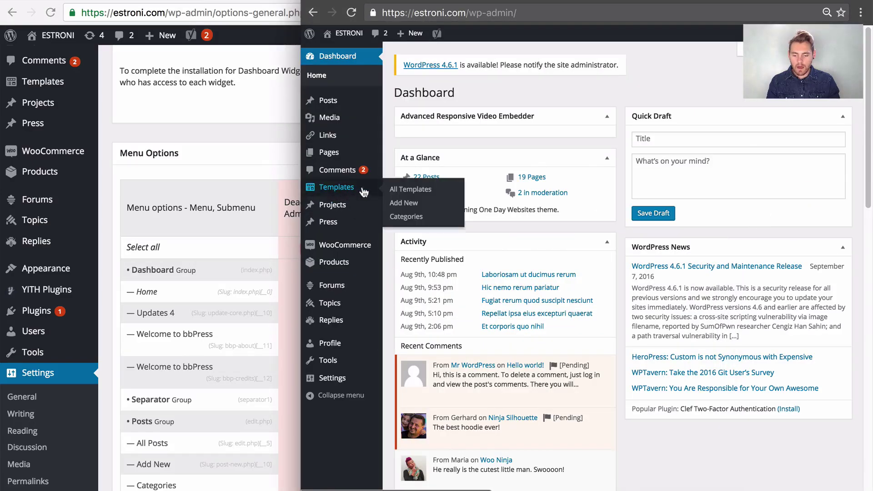
click(264, 131)
scroll(498, 200, down, 3)
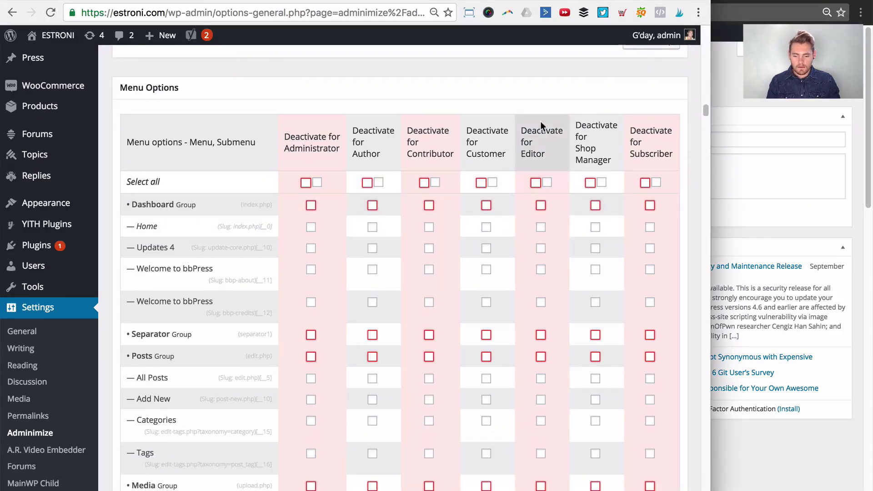
scroll(546, 223, down, 12)
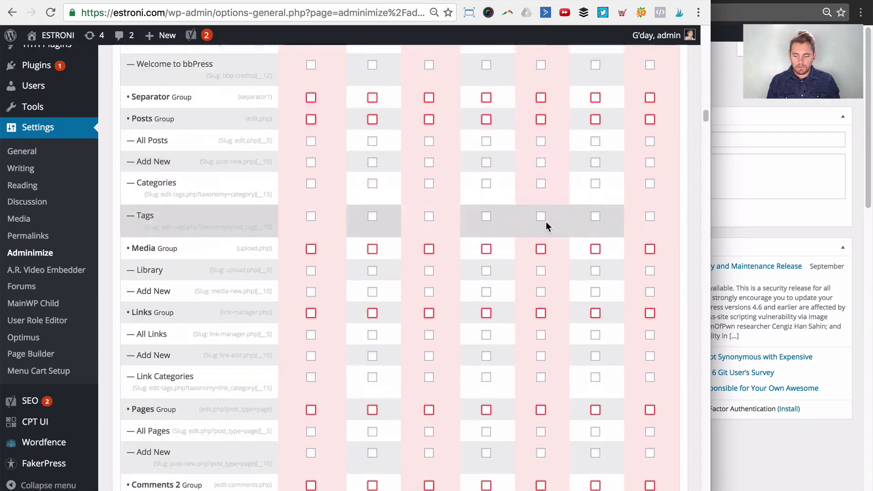
scroll(545, 223, down, 9)
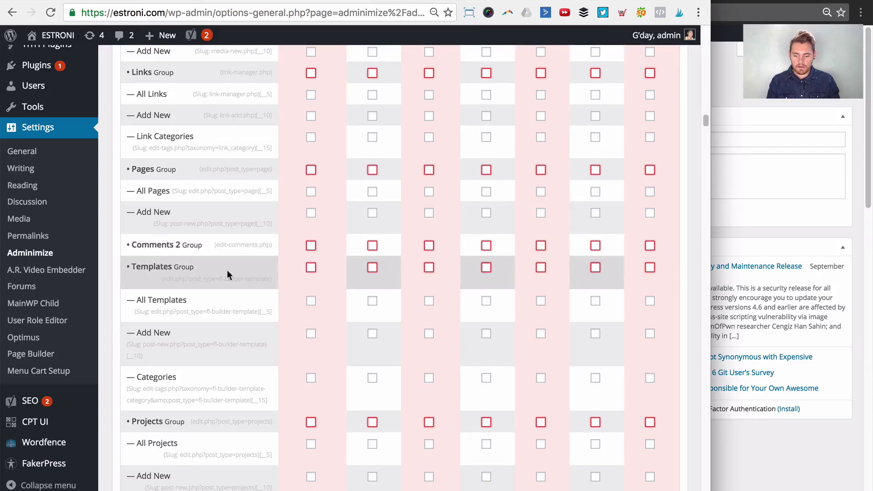
scroll(523, 273, up, 20)
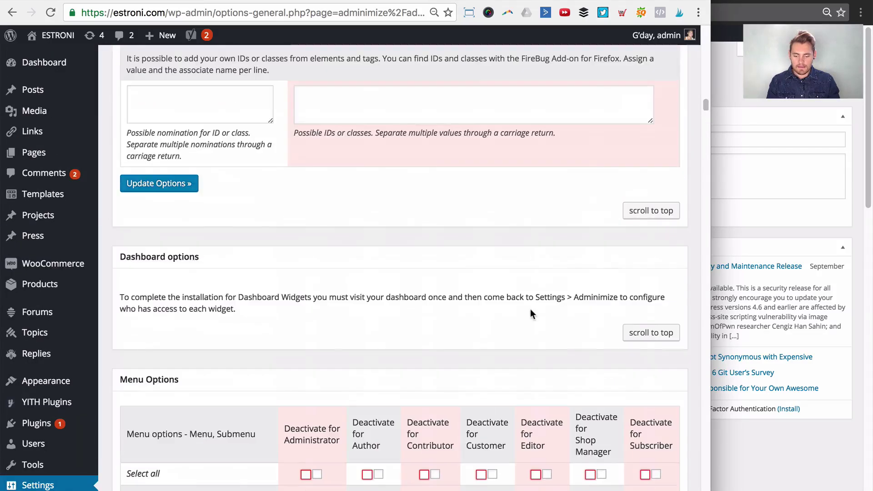
scroll(530, 313, down, 9)
scroll(530, 264, down, 17)
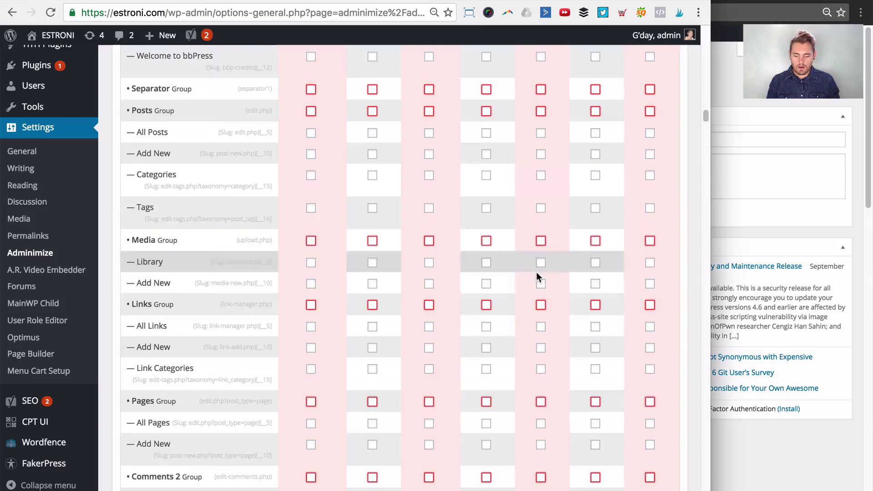
scroll(535, 269, down, 8)
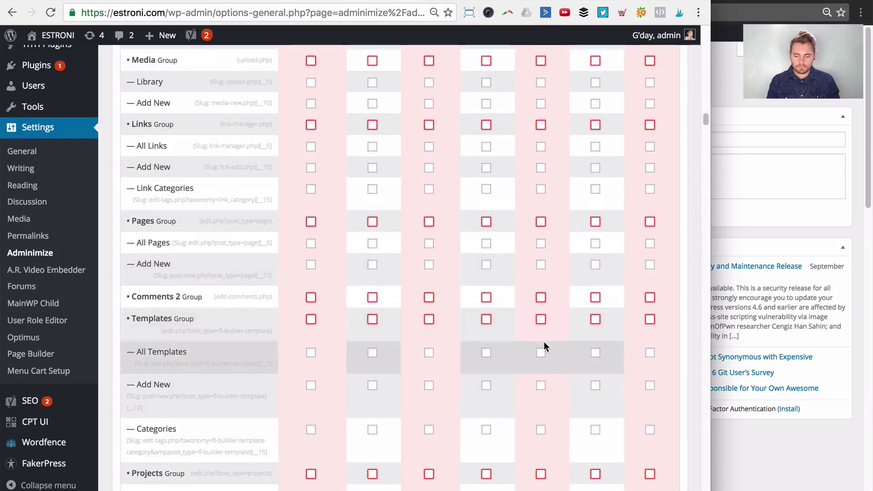
click(541, 320)
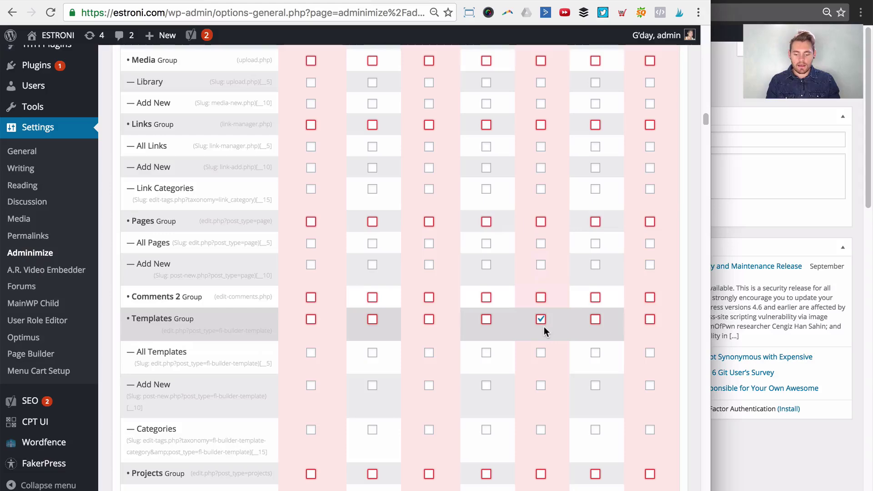
click(540, 319)
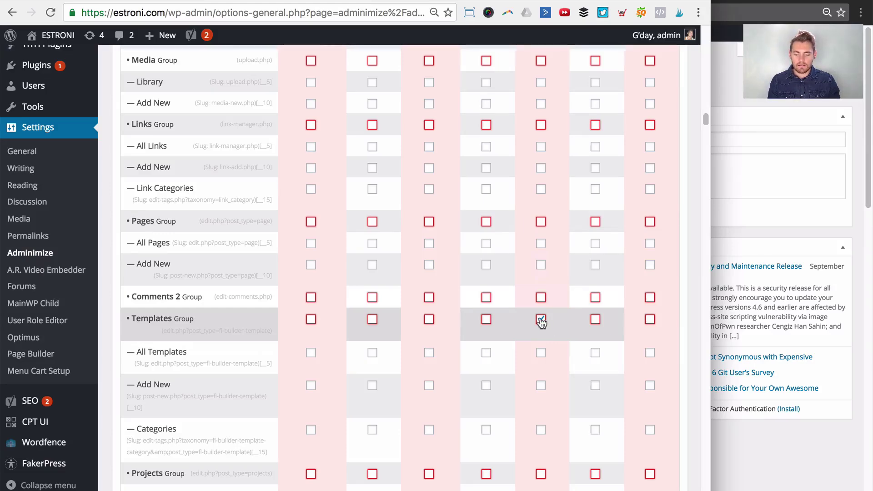
Step: Save the Adminimize options and reload the Editor's dashboard in the second window to check its menu
scroll(540, 321, up, 1)
scroll(541, 321, up, 13)
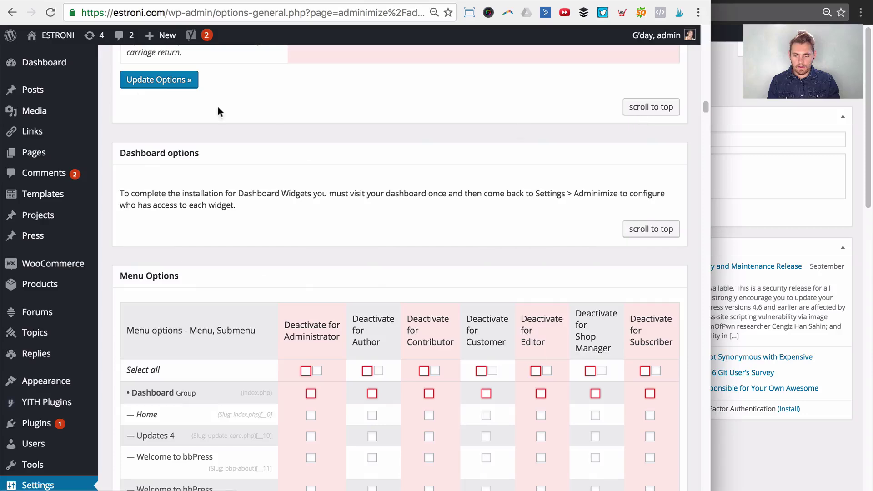
click(161, 85)
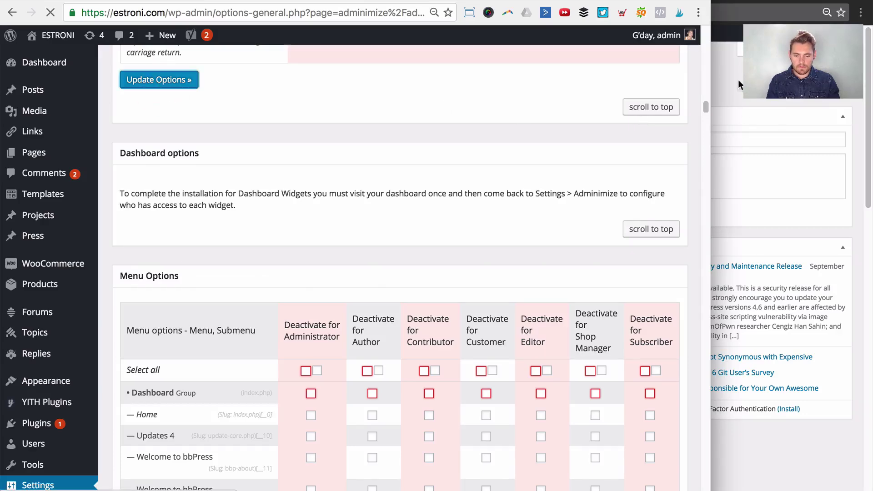
click(726, 78)
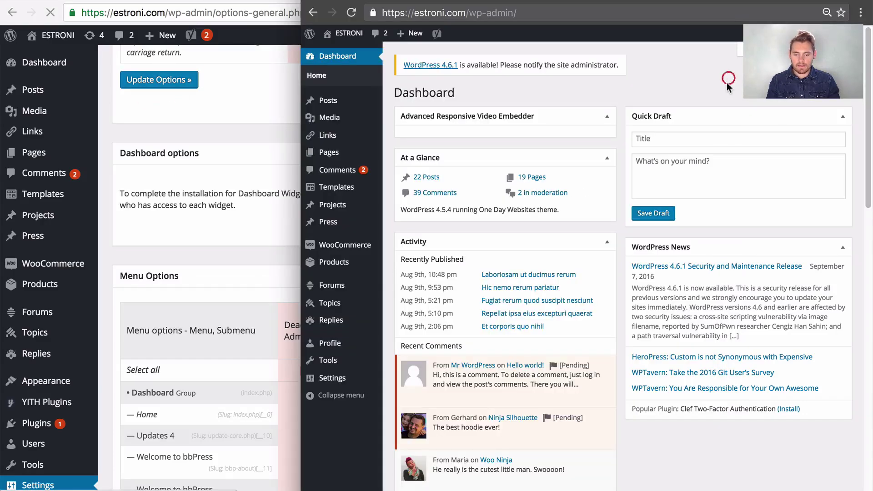
click(351, 12)
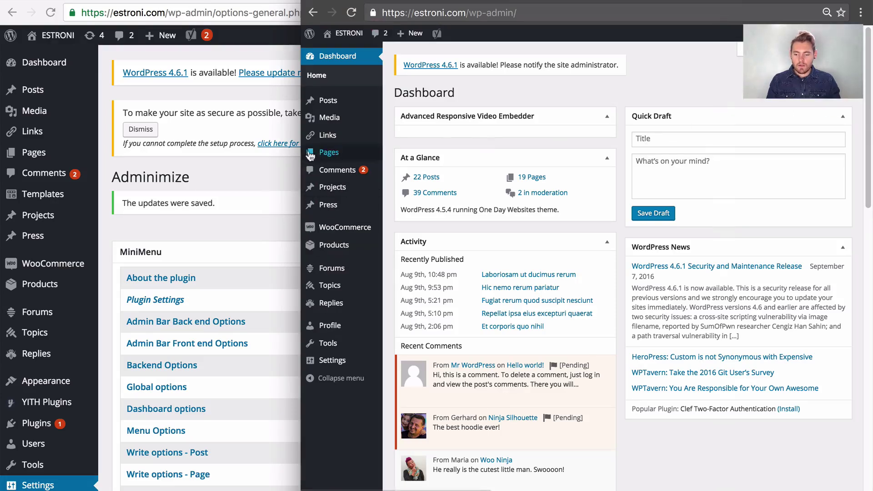
mouse_move(327, 140)
Step: Return to Menu Options in the Adminimize settings and deactivate the Links group for the Editor role
click(260, 219)
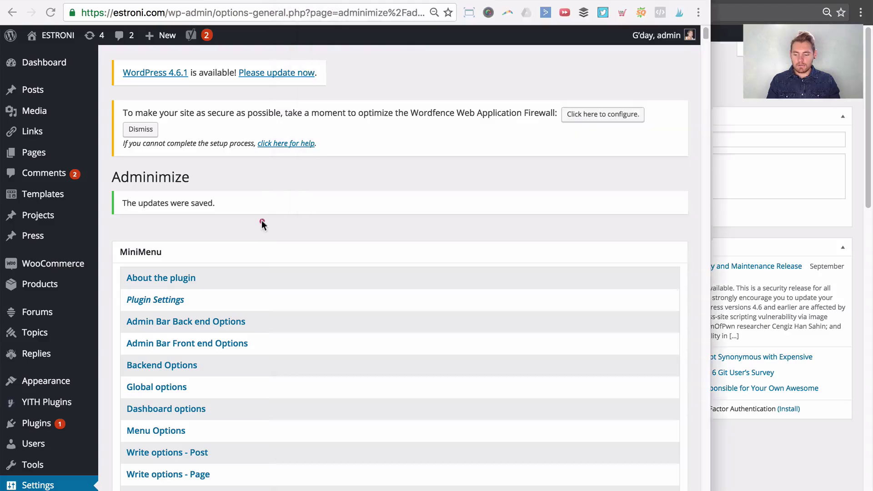
click(173, 435)
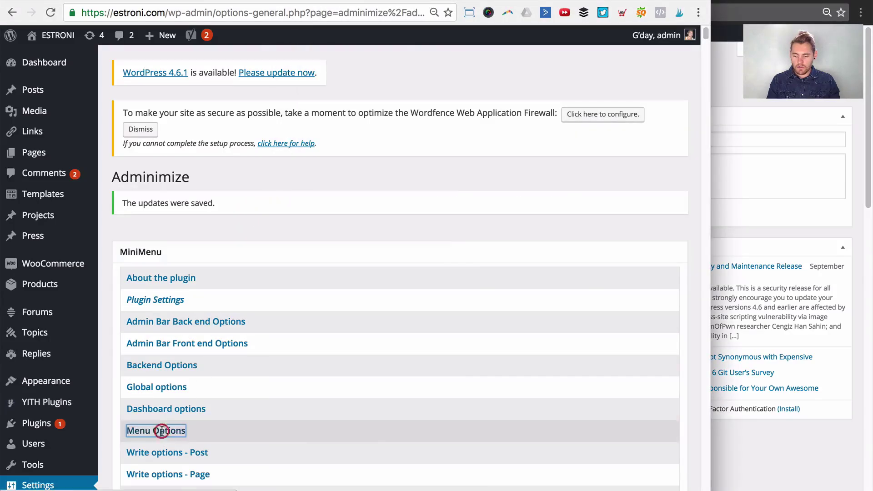
scroll(536, 234, down, 5)
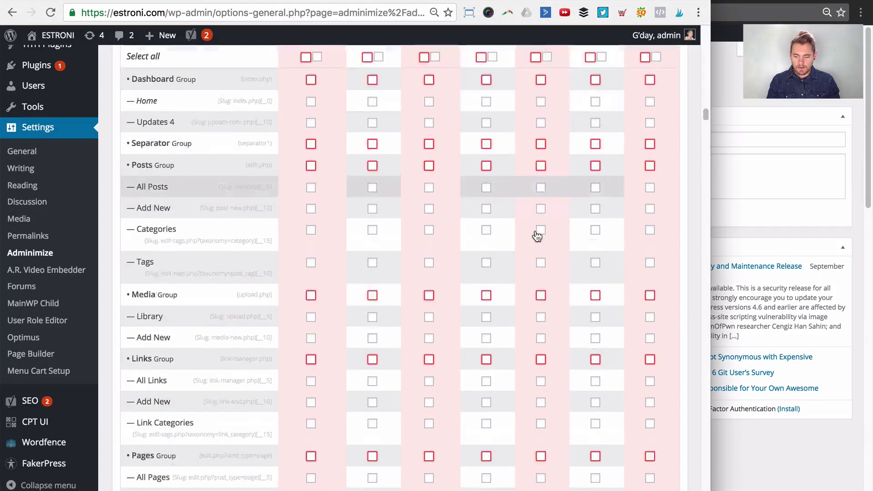
click(540, 230)
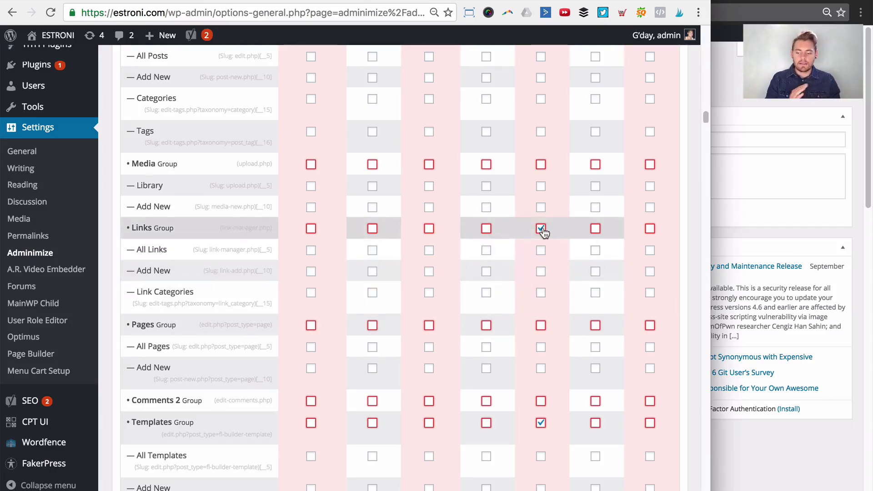
Step: Save the changed menu options and reload the Editor's dashboard in the second window
scroll(550, 235, up, 15)
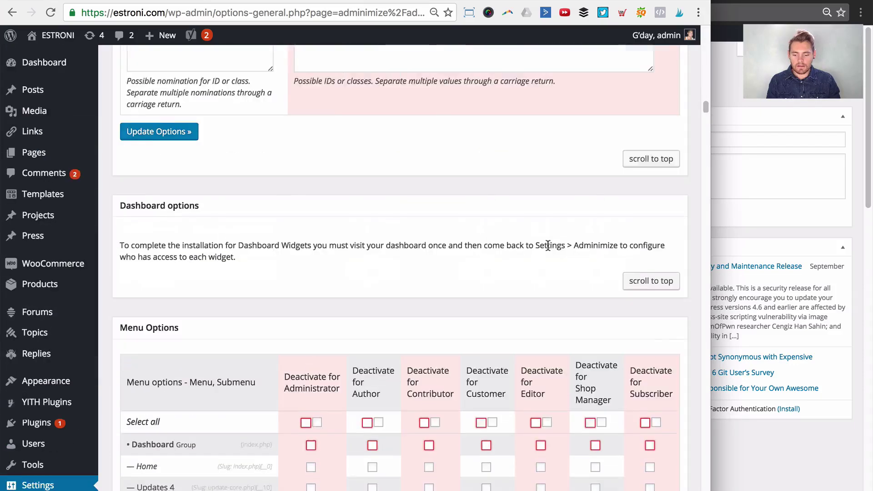
click(145, 164)
click(782, 109)
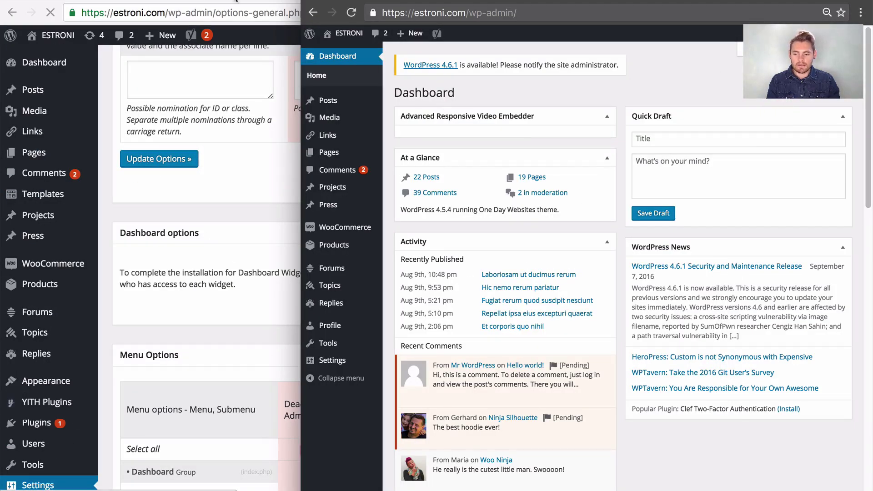
click(351, 14)
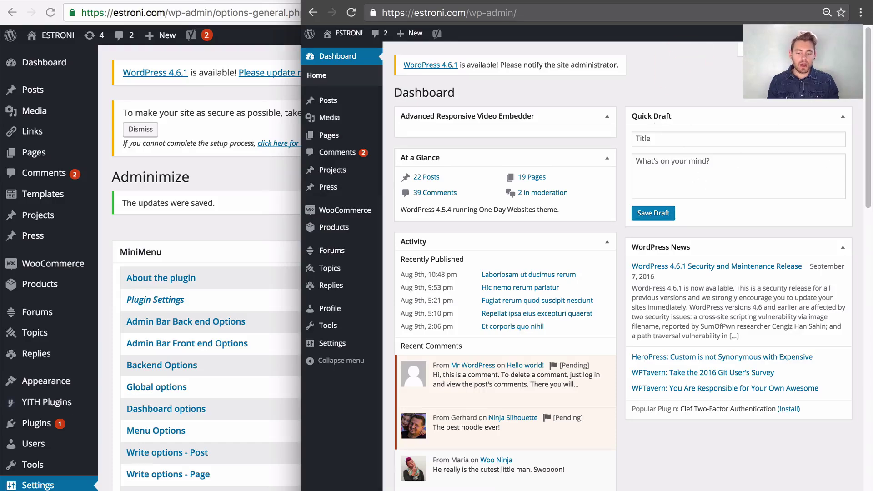
Step: Show the Screen Options of the Editor's dashboard, toggle the Quick Draft box off and on, and close them
click(773, 48)
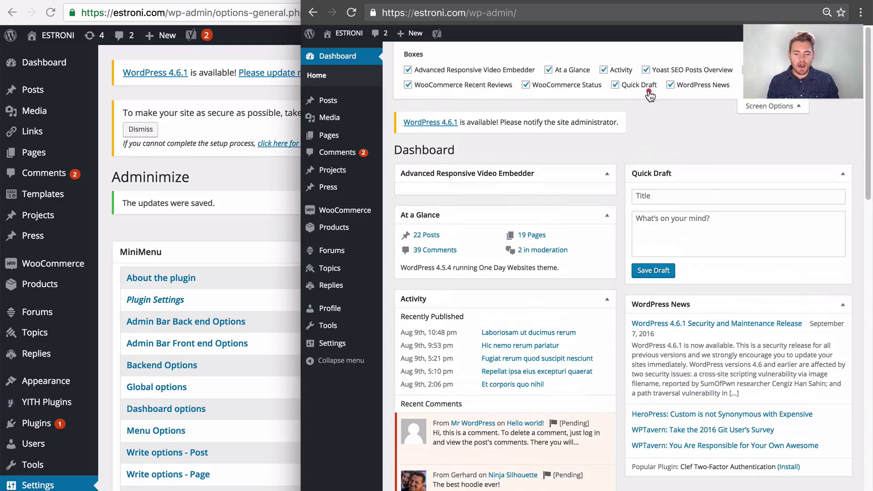
click(650, 94)
click(649, 93)
click(781, 106)
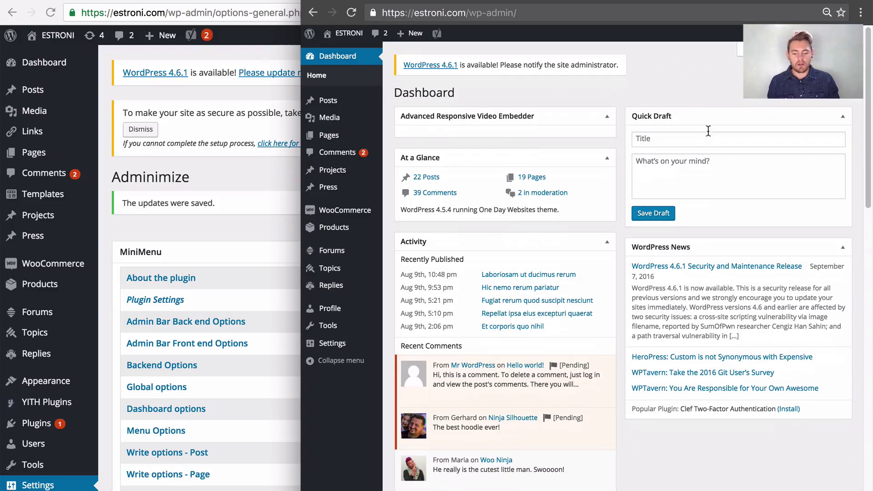
Step: Go to Dashboard options in the Adminimize settings and examine the dashboard widgets listed there
click(277, 175)
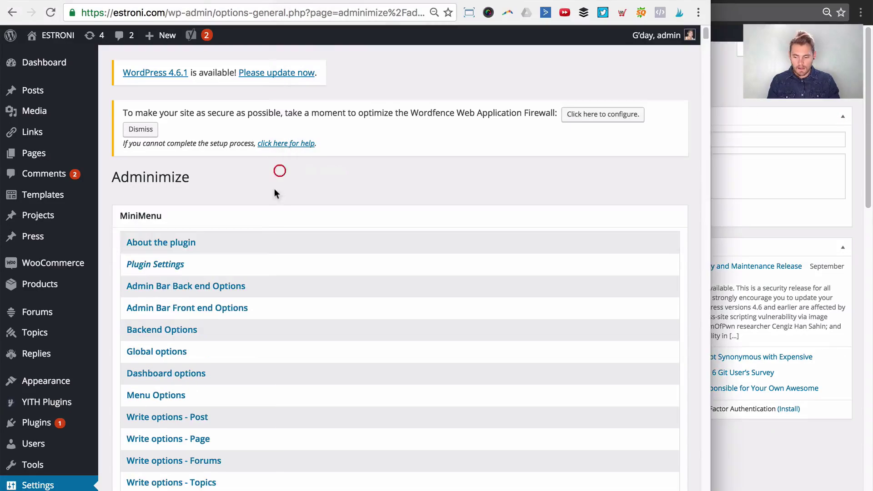
scroll(273, 328, down, 1)
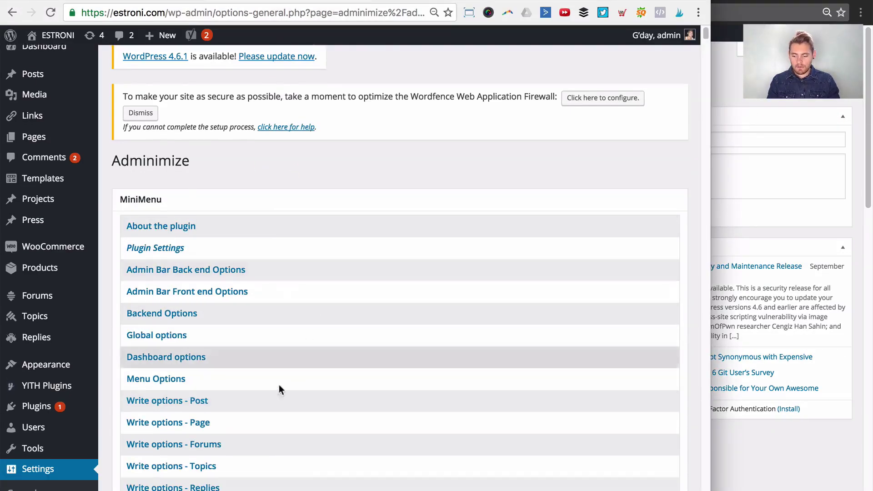
click(162, 357)
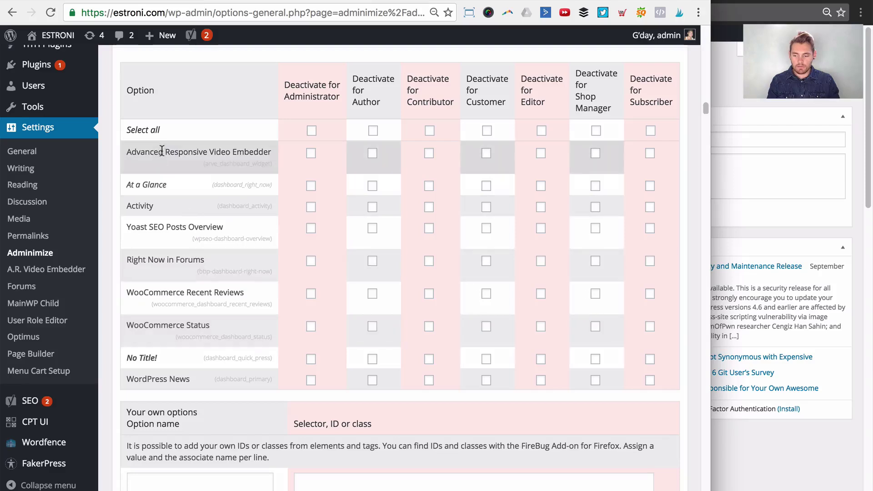
drag(163, 152, 248, 150)
drag(135, 184, 167, 187)
click(145, 202)
drag(156, 228, 195, 228)
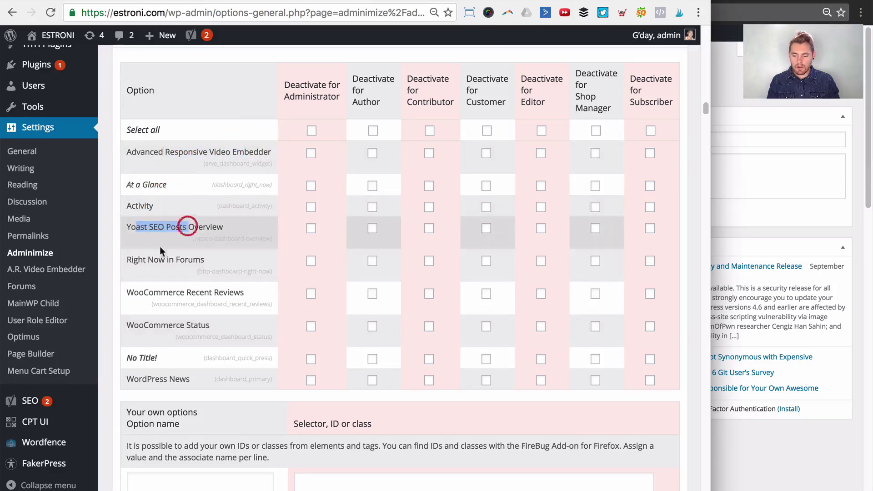
click(151, 254)
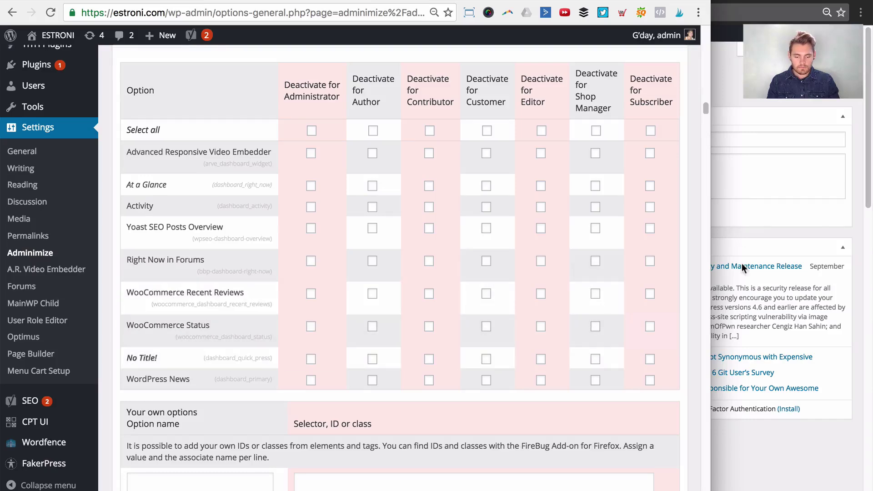
Step: Compare the list with the Editor's dashboard and deactivate the No Title! (dashboard_quick_press) widget for the Editor role
click(796, 213)
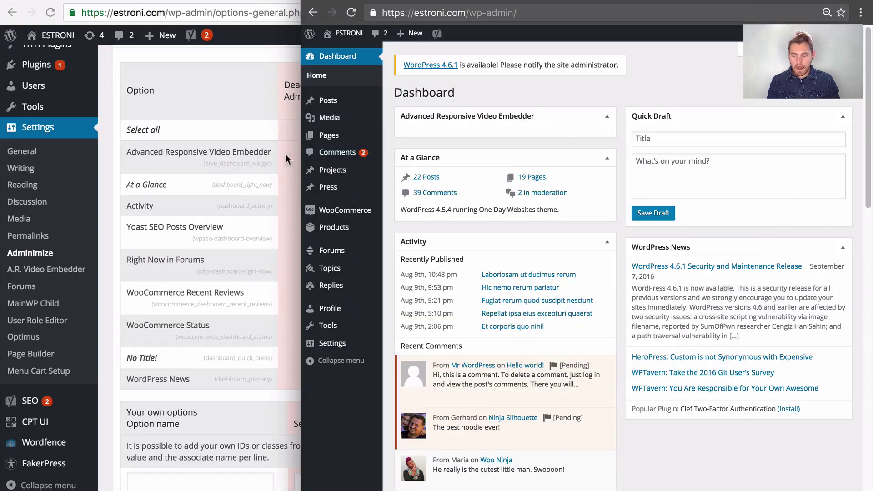
click(229, 76)
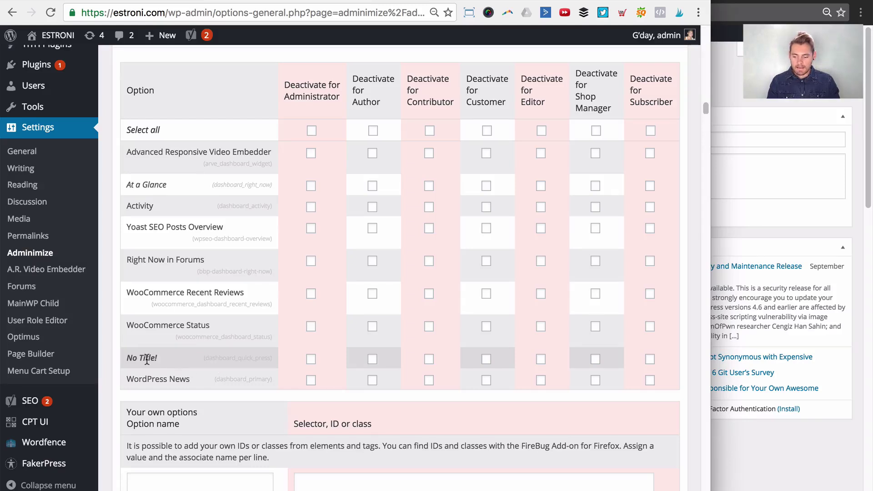
click(278, 358)
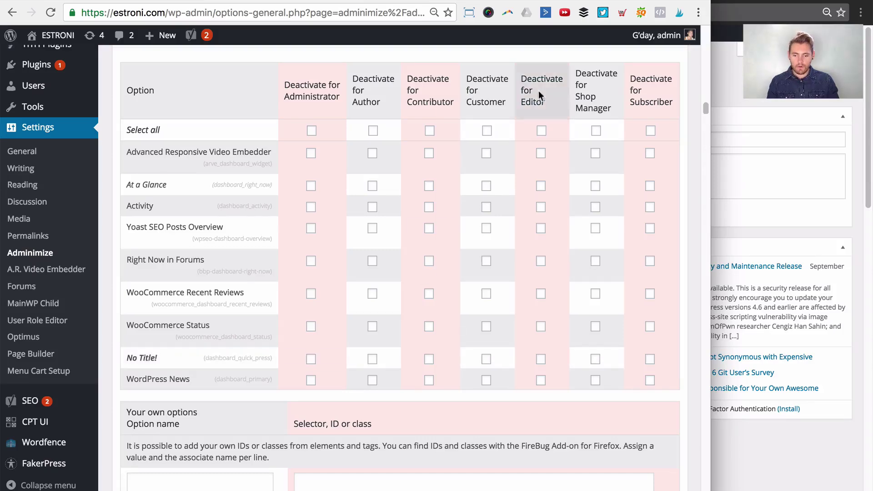
click(541, 359)
Step: Save the dashboard options and check the widgets on the Editor's dashboard in the second window
scroll(409, 346, down, 5)
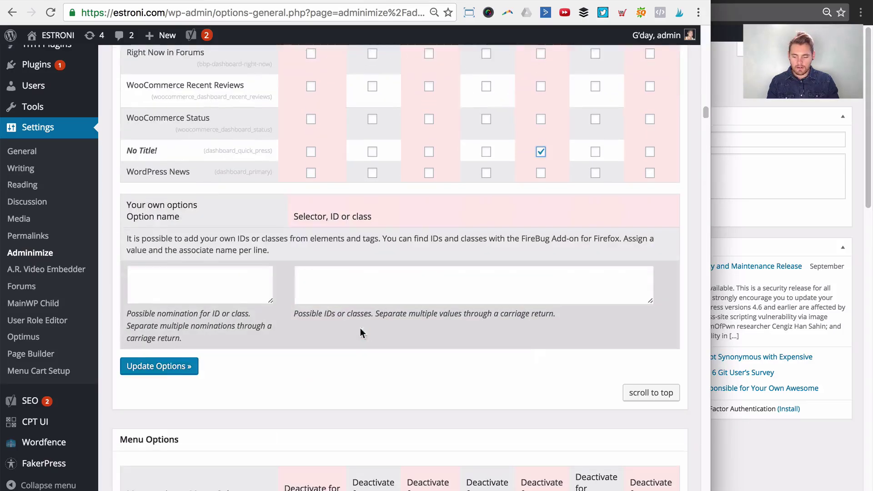
click(162, 366)
key(super+grave)
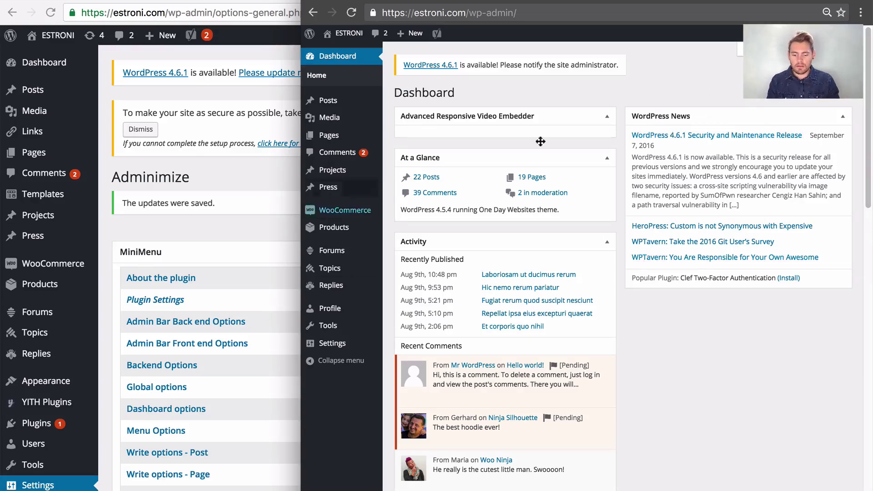
click(705, 74)
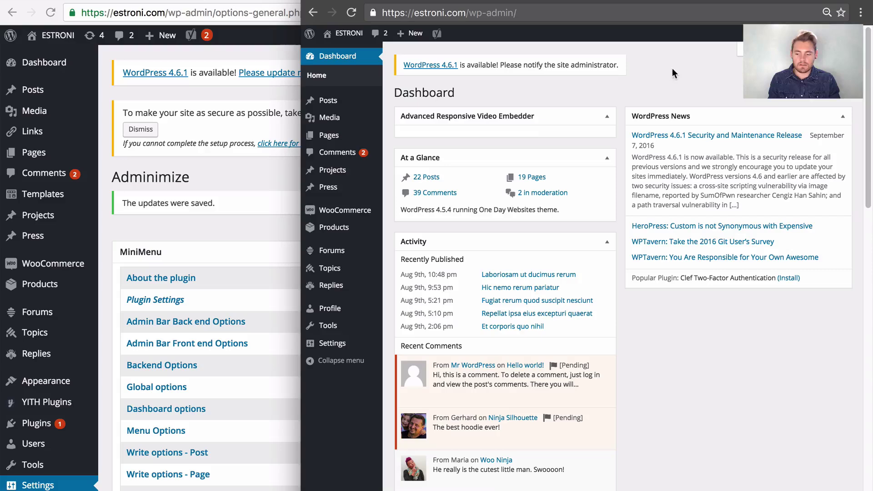
Step: Deactivate the WordPress News dashboard widget for the Editor role in the Adminimize Dashboard options and save the options
click(248, 179)
scroll(247, 179, down, 3)
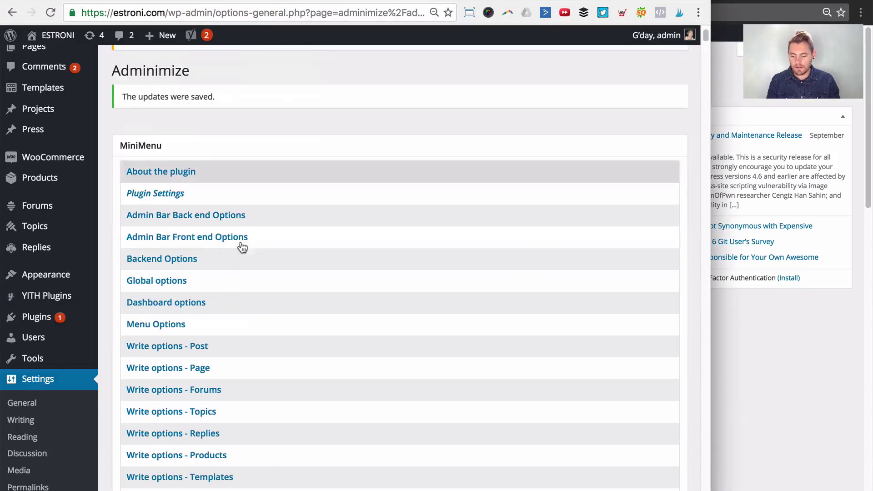
click(153, 304)
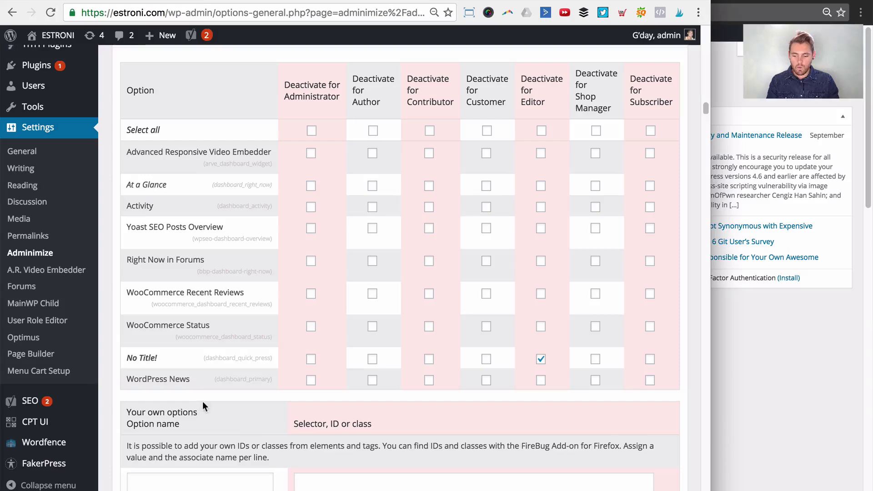
click(541, 379)
scroll(468, 377, down, 5)
click(133, 386)
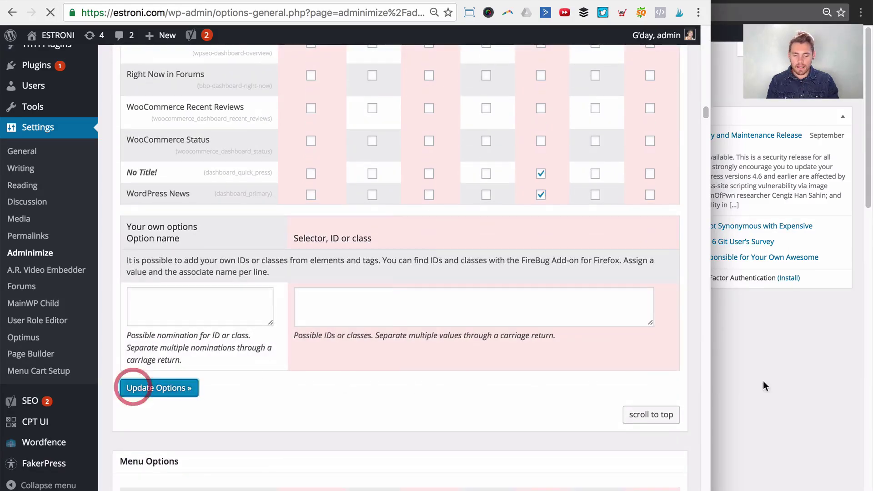
Step: Reload the Editor's dashboard in the second window and look through its remaining widgets
click(855, 364)
click(350, 13)
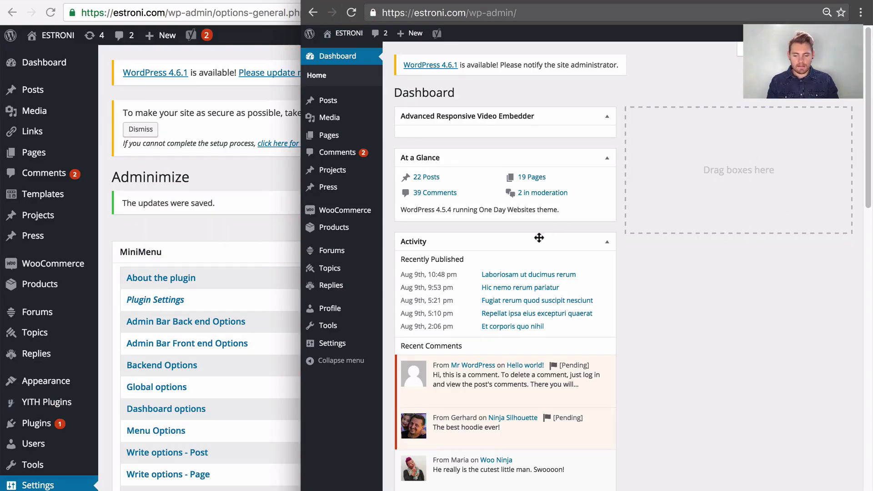
scroll(771, 235, down, 10)
scroll(513, 295, up, 10)
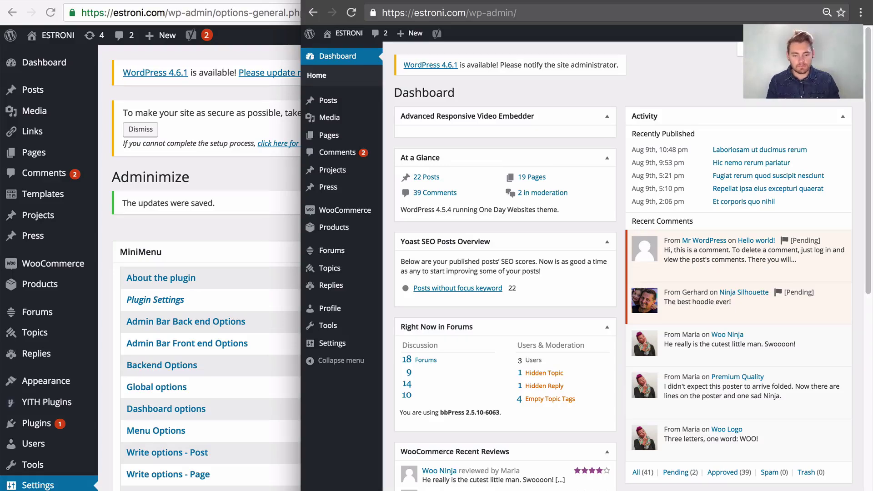
Step: Show the Screen Options of the Editor's dashboard, review the boxes offered there, and close them
click(165, 182)
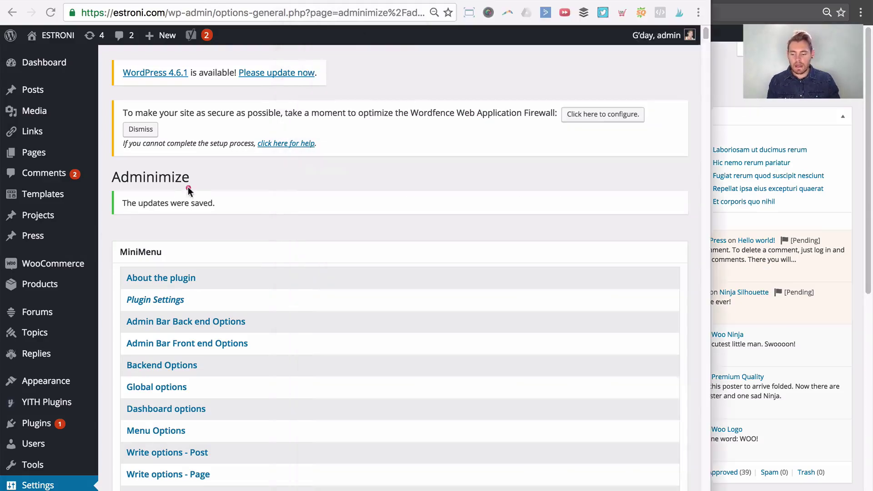
click(760, 91)
click(771, 48)
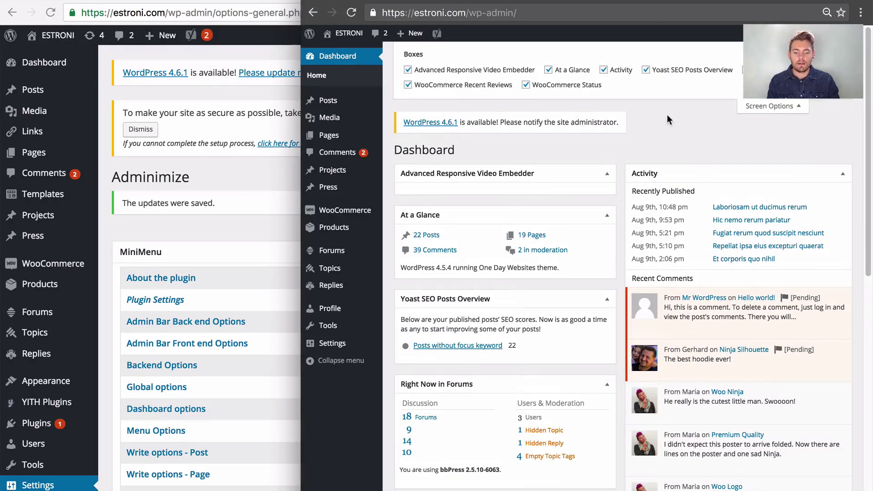
click(782, 106)
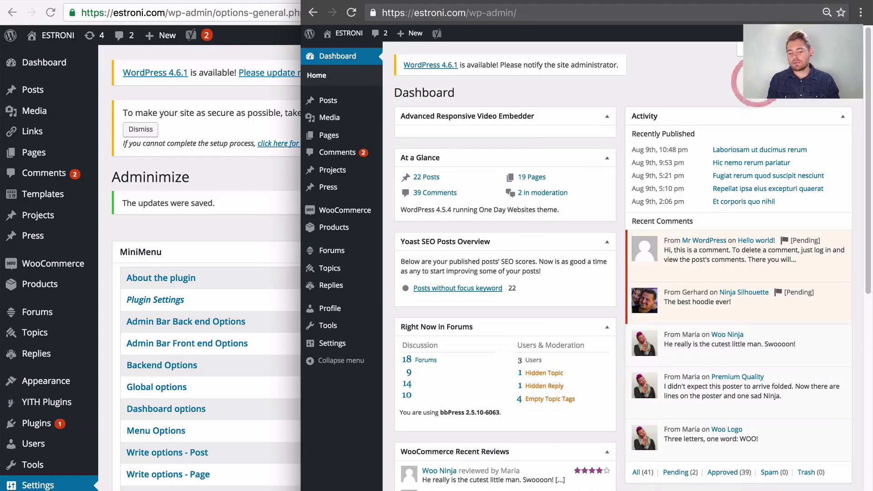
click(772, 48)
click(648, 140)
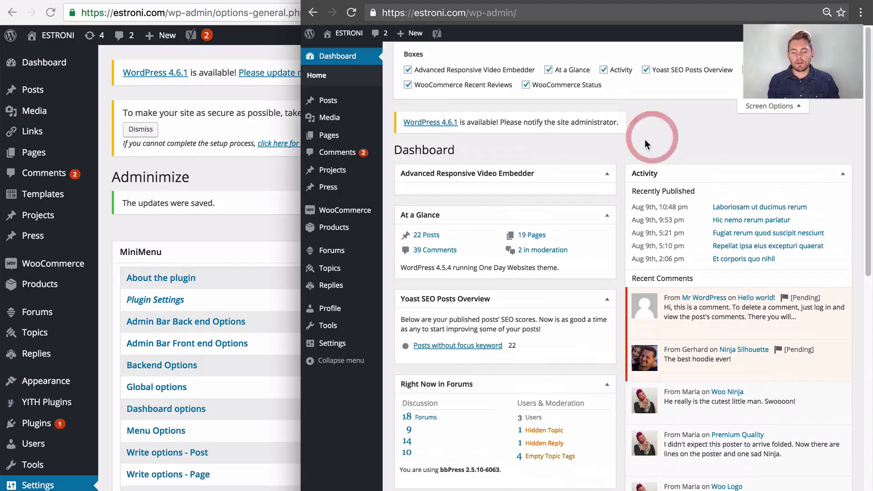
click(763, 105)
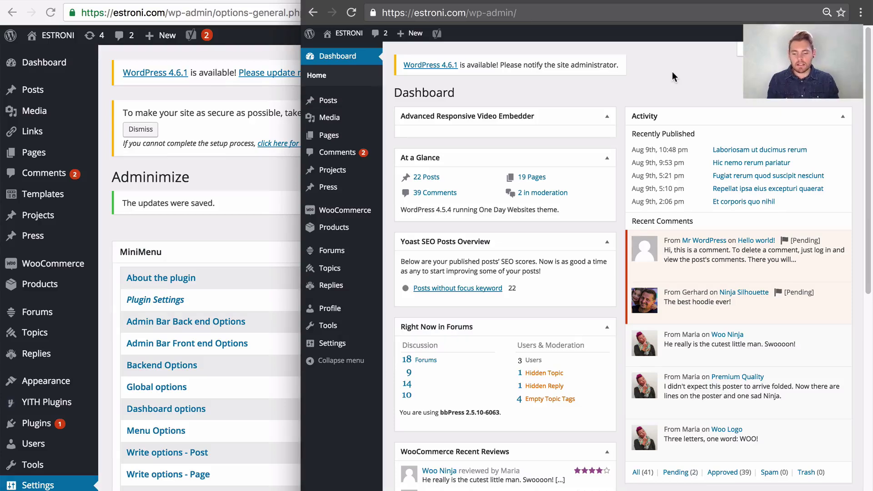
Step: Inspect the WordPress update notice on the Editor's dashboard, select its class name update-nag in the HTML, and close the developer tools
click(537, 66)
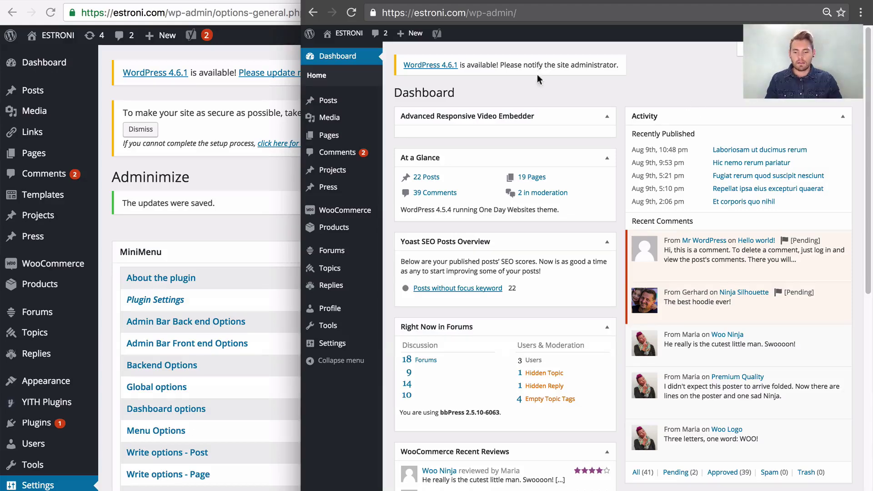
right_click(551, 64)
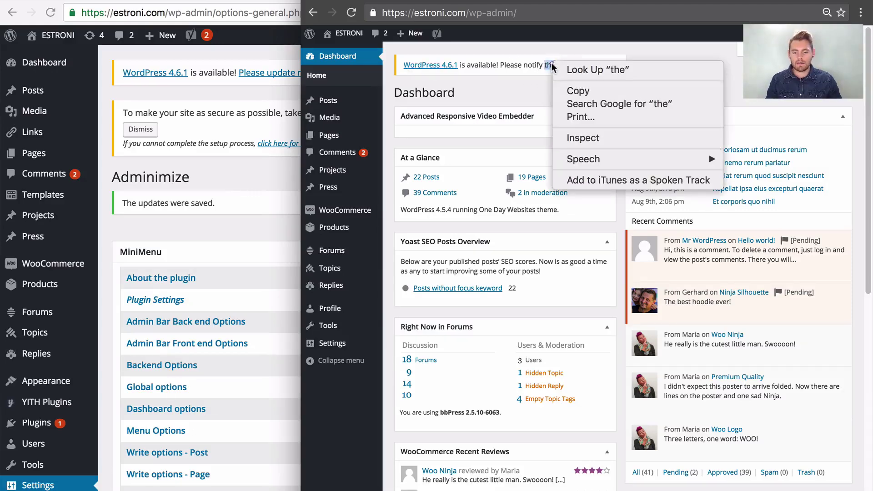
click(572, 139)
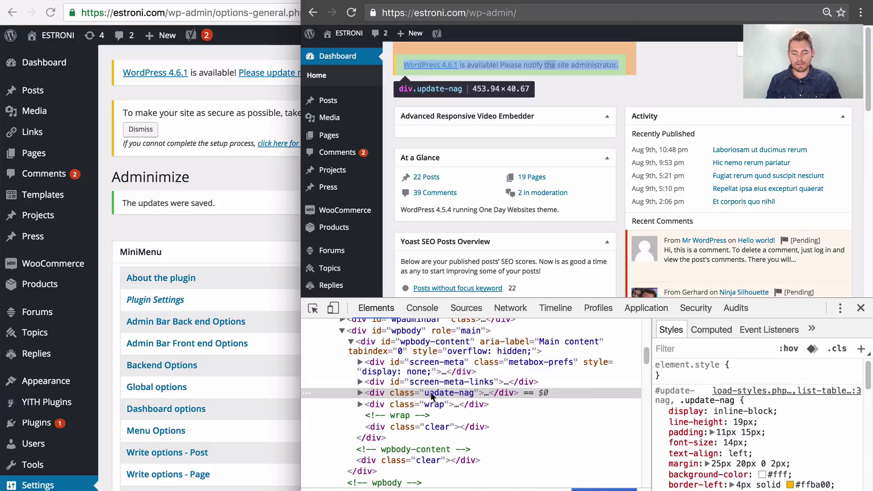
click(450, 396)
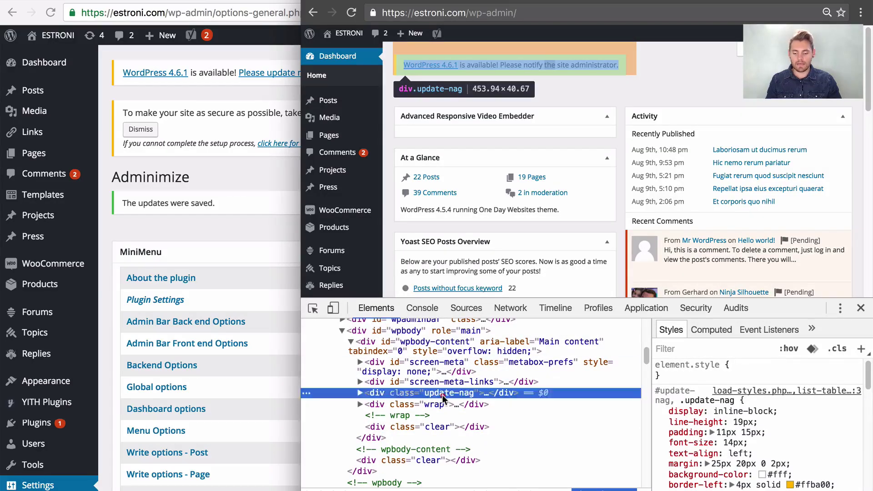
double_click(453, 393)
drag(474, 395, 430, 396)
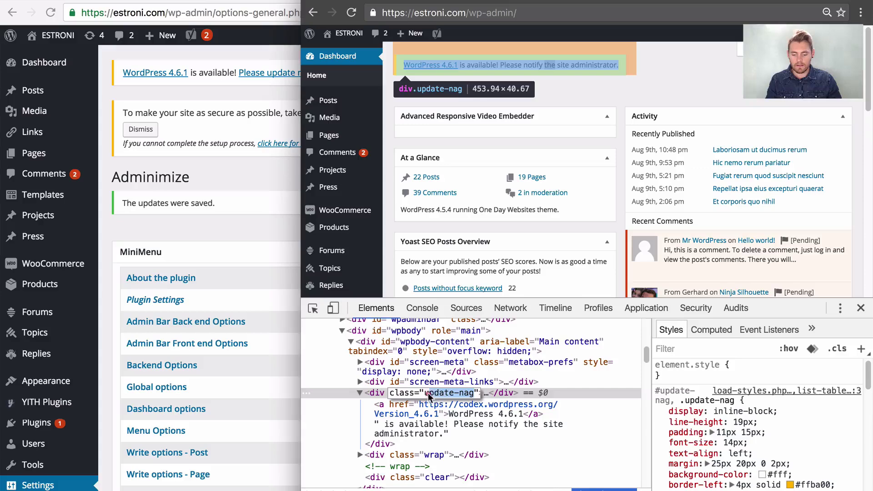
click(860, 308)
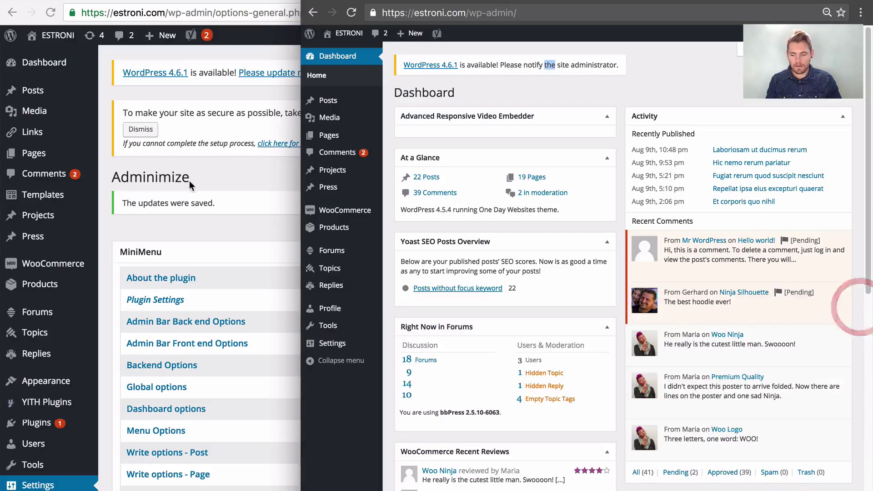
Step: Add a custom Global option in Adminimize named "Hide update nag" with the selector .update-nag, and save the options
click(217, 178)
scroll(294, 319, down, 3)
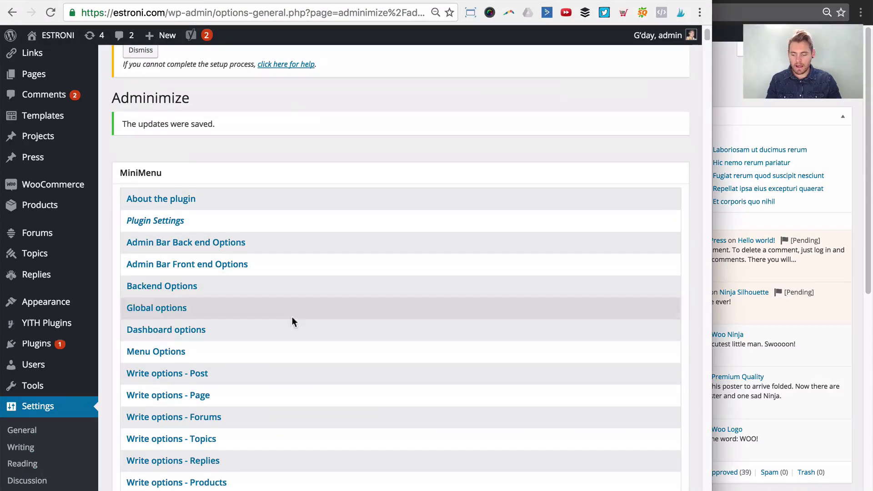
click(144, 310)
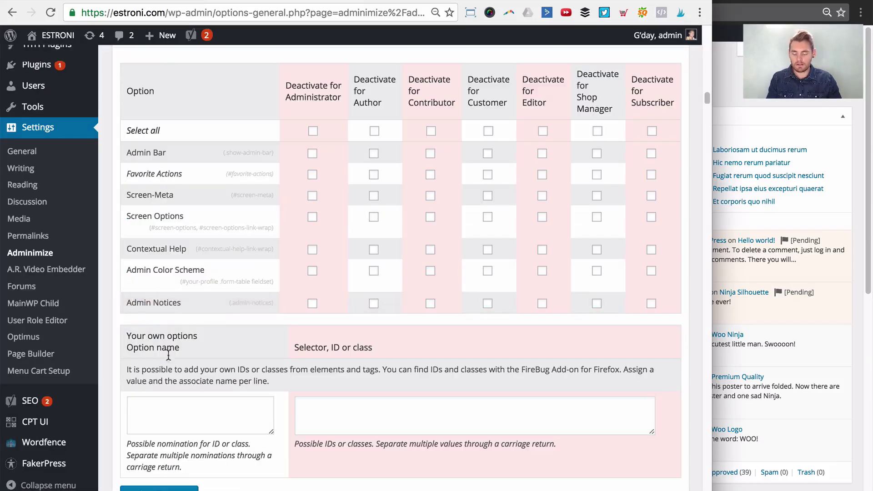
scroll(220, 371, down, 2)
click(222, 364)
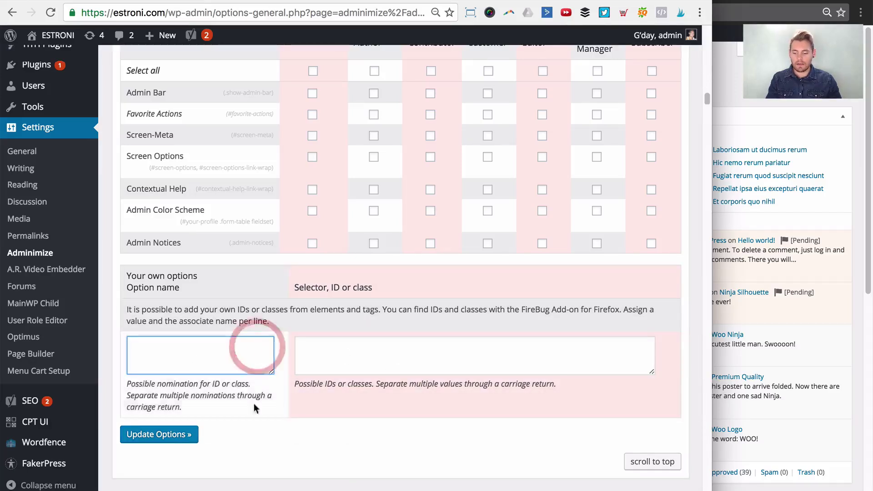
click(218, 361)
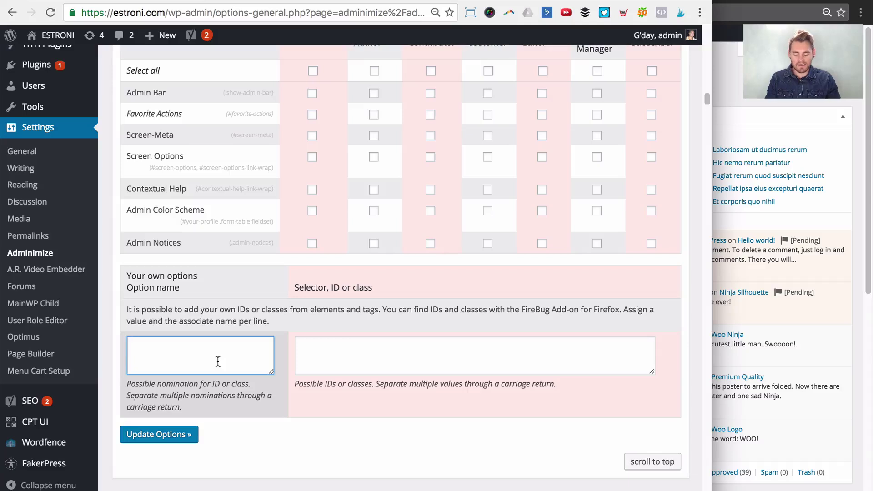
text(Hide update nag)
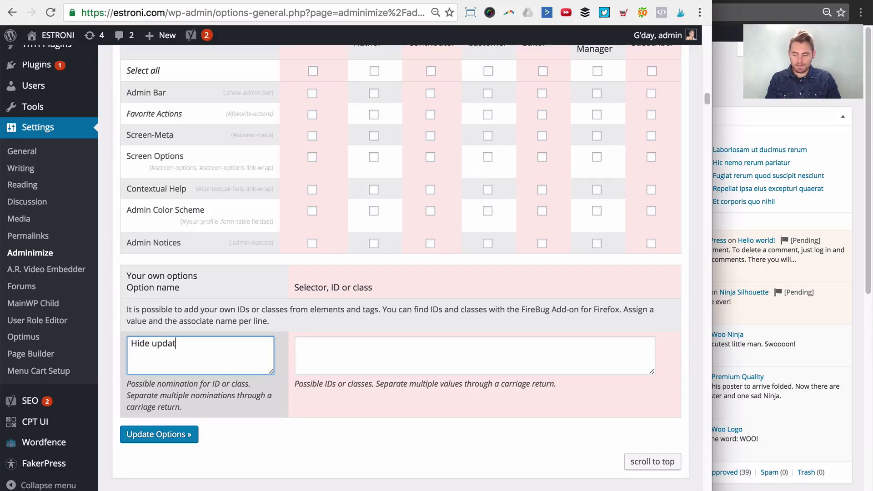
click(381, 360)
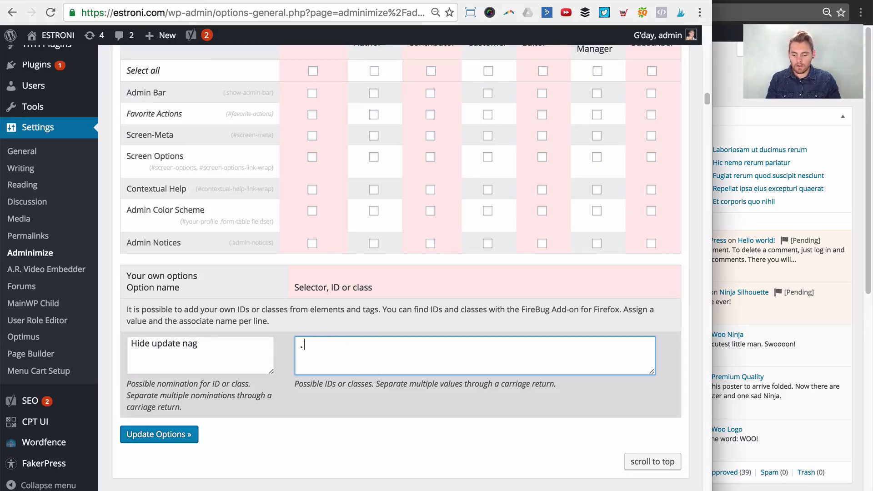
text(.update-nag)
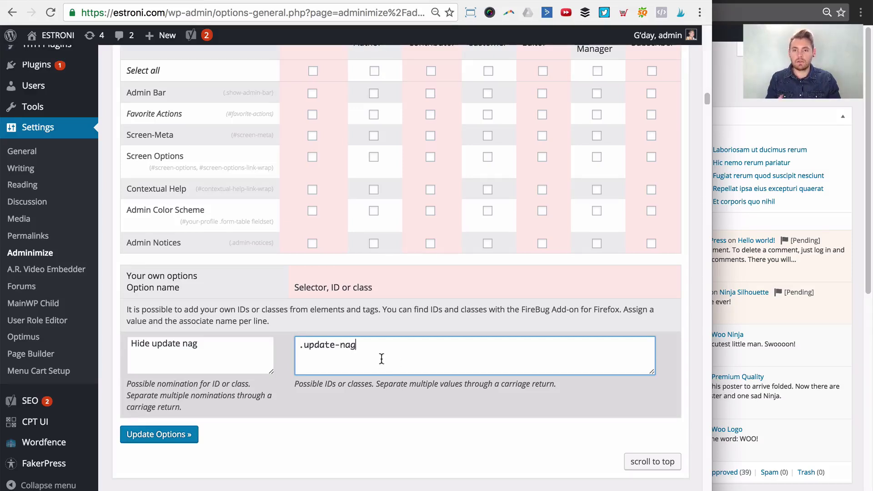
click(176, 434)
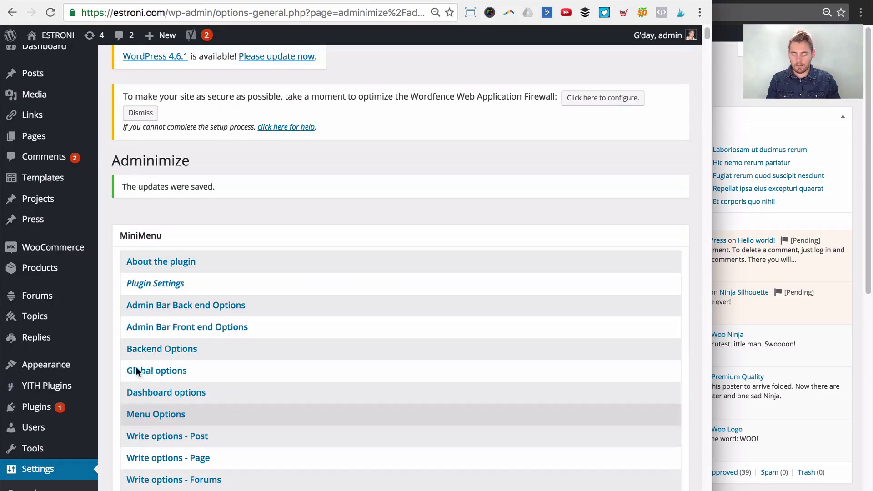
Step: Deactivate the Hide update nag entry for the Editor role in the Global options and save the options
click(136, 370)
scroll(181, 380, down, 4)
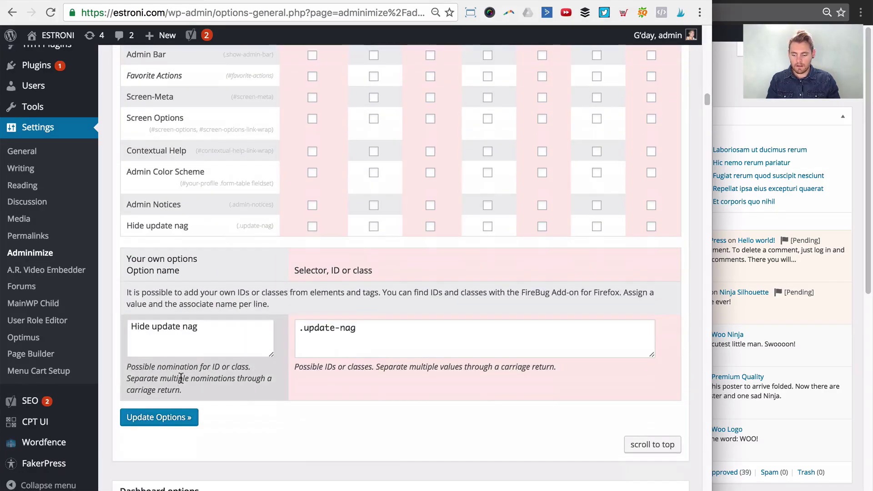
scroll(222, 231, up, 1)
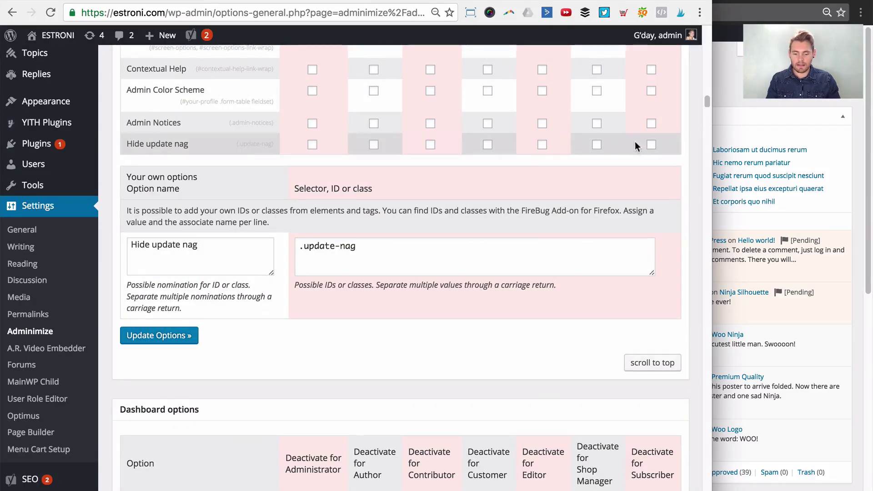
scroll(627, 207, up, 3)
scroll(551, 287, up, 1)
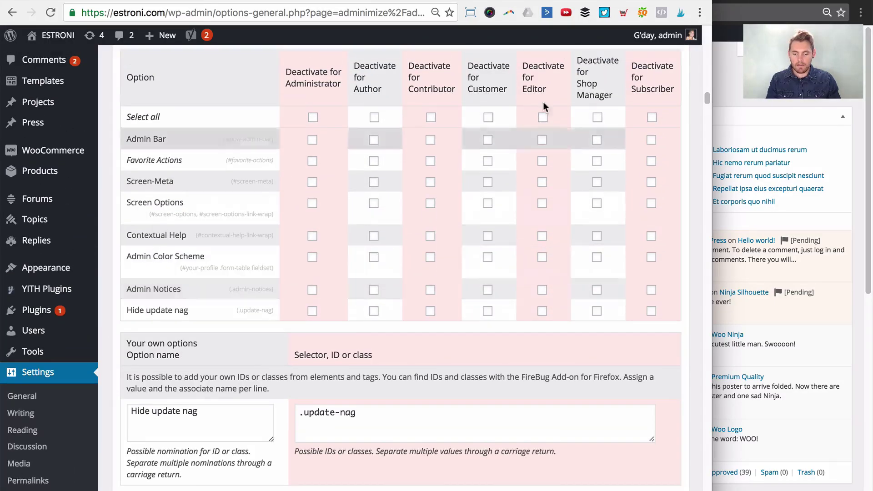
click(542, 311)
mouse_move(121, 318)
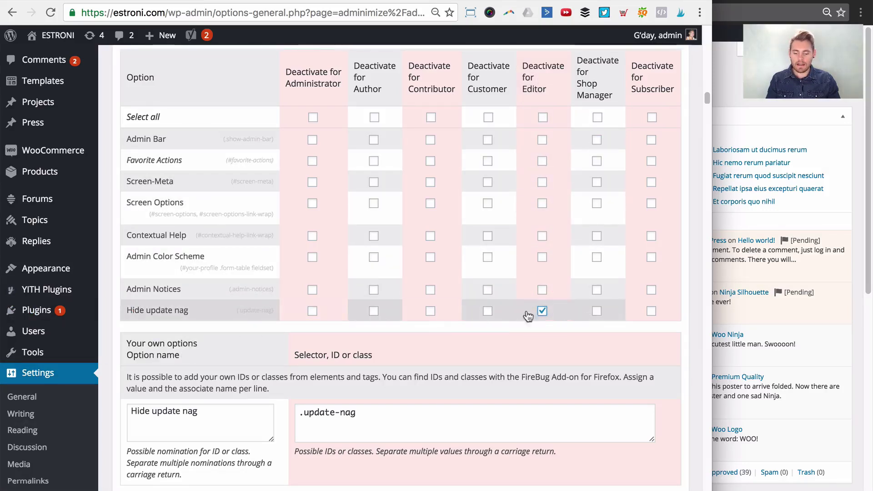
drag(272, 311, 232, 312)
click(241, 309)
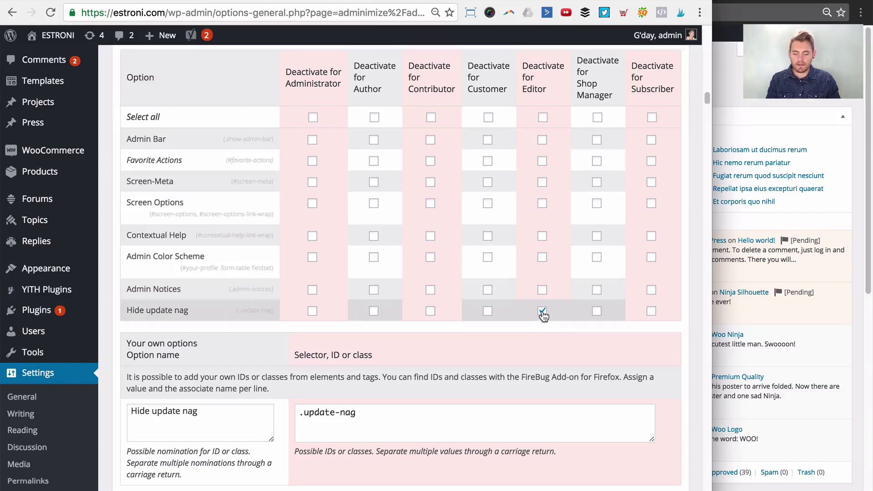
scroll(544, 322, down, 1)
click(164, 485)
Step: Reload the Editor's dashboard in the second window and check the area of the update notice
click(813, 113)
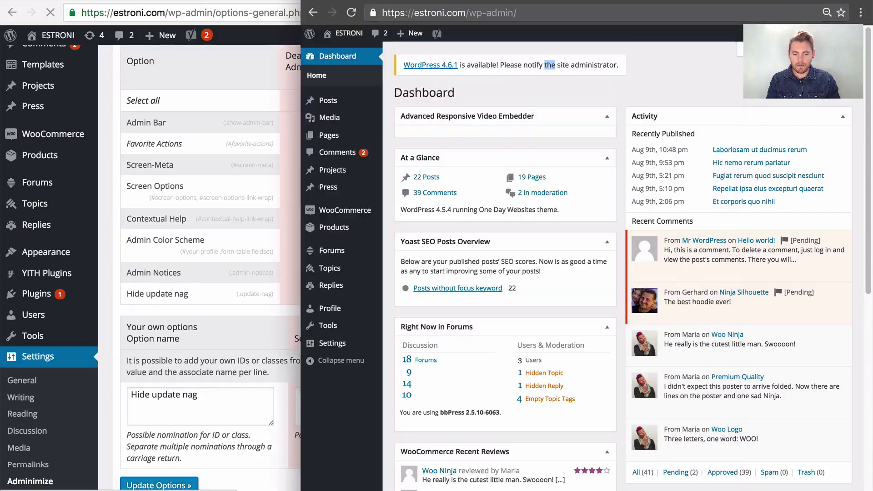
click(351, 6)
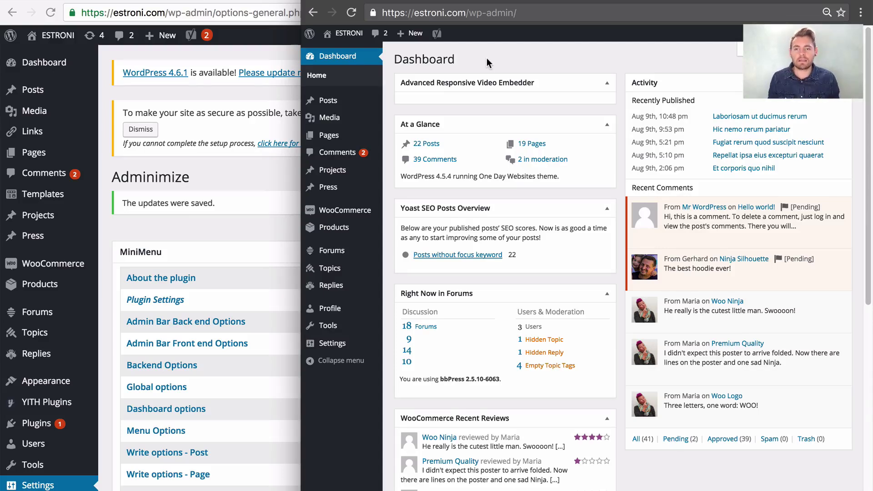
click(550, 58)
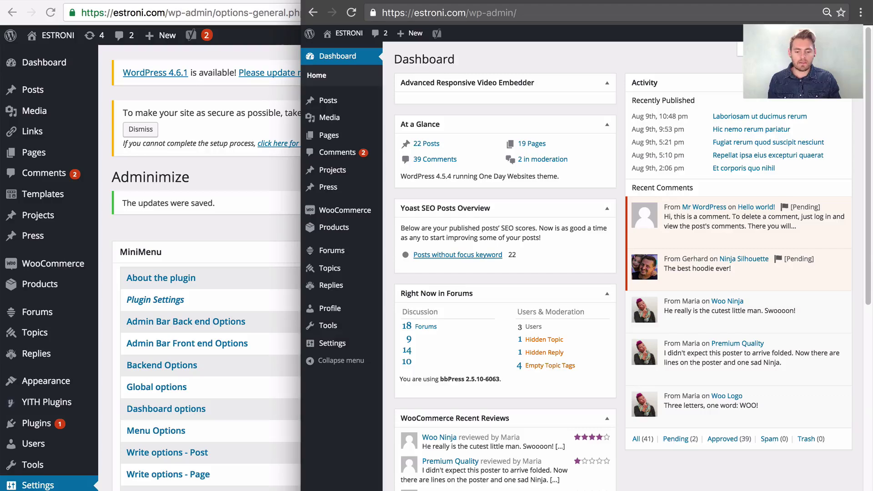
Step: Show the Editor's Screen Options, toggle the Advanced Responsive Video Embedder box off and on, and close them
click(750, 49)
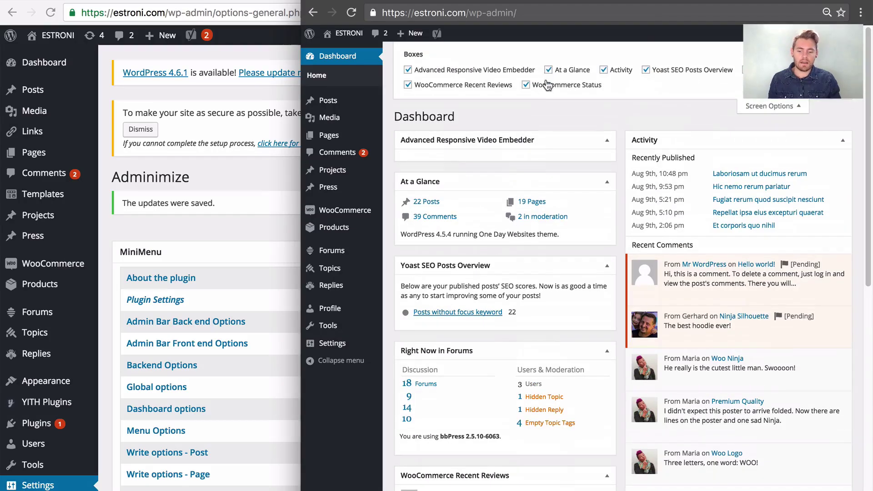
click(490, 67)
click(503, 69)
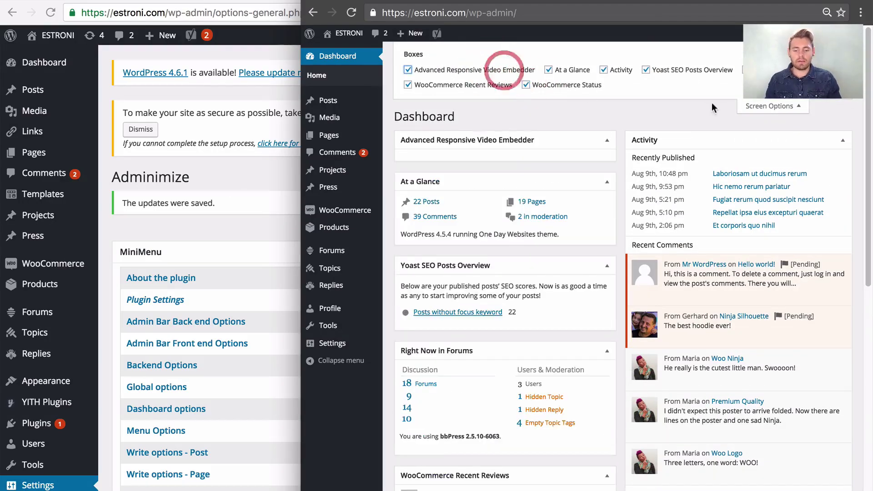
click(775, 106)
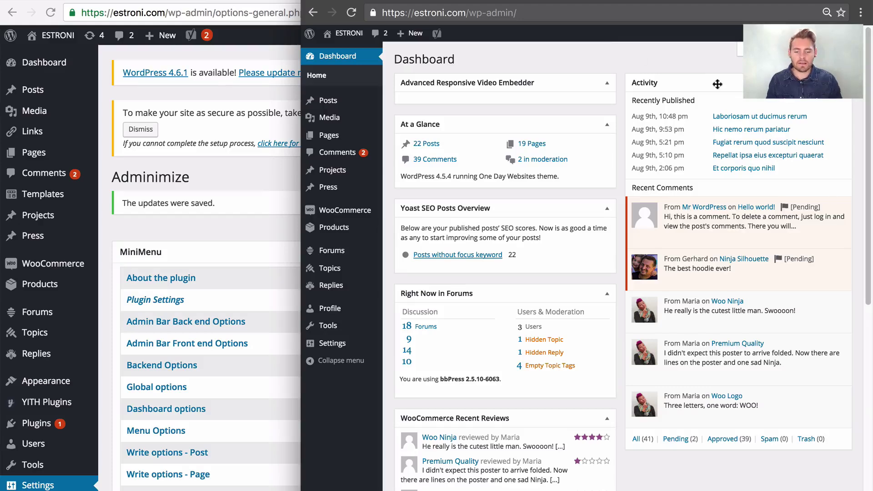
Step: Show and hide the Screen Options on the Editor's dashboard again
click(773, 48)
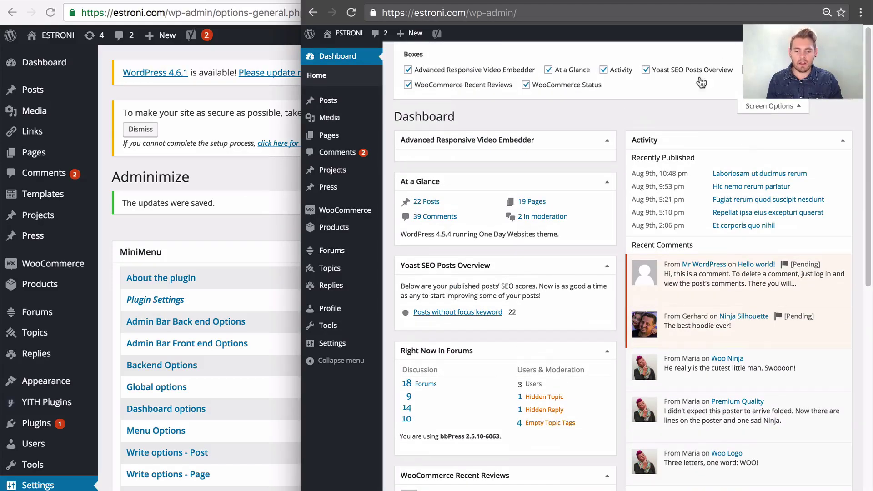
click(788, 109)
click(737, 53)
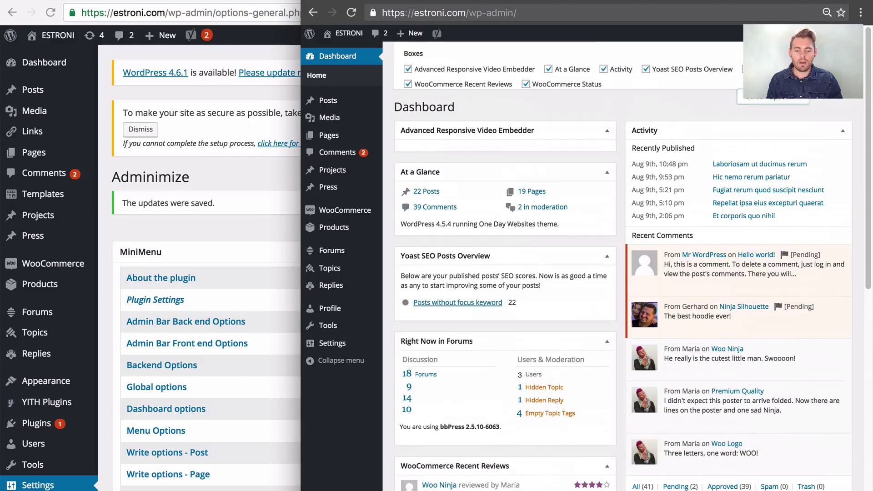
click(644, 114)
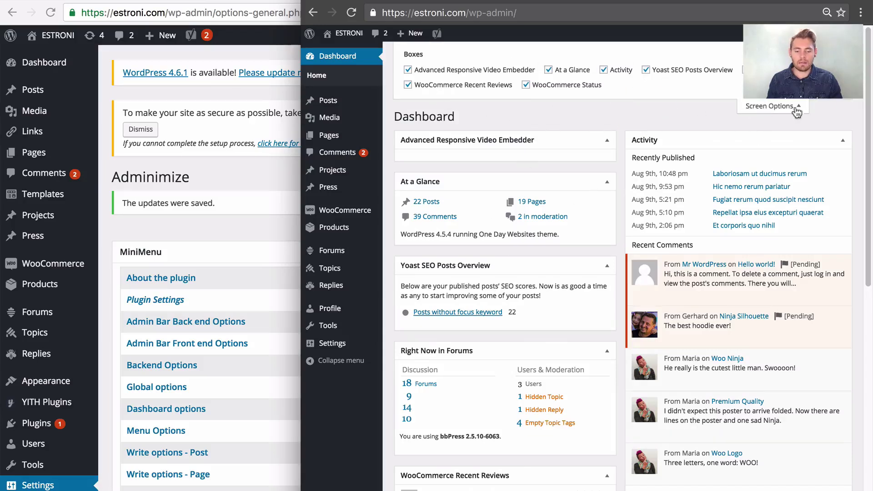
click(809, 108)
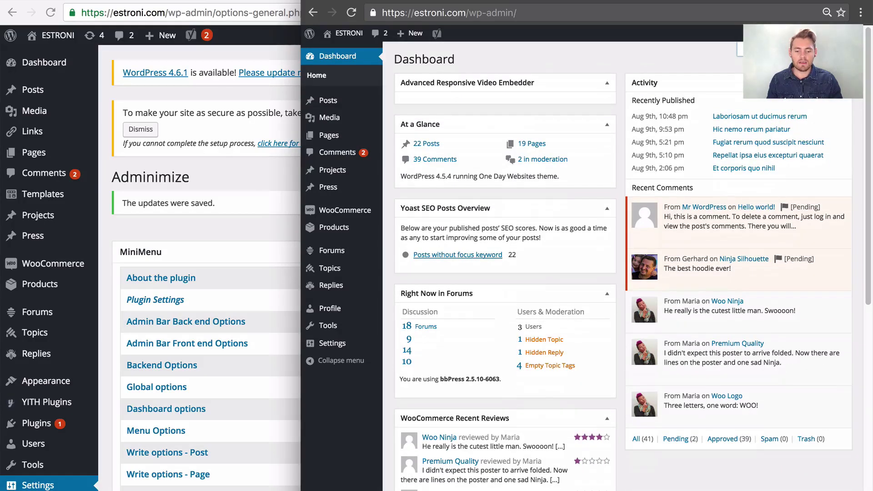
Step: Inspect the Screen Options button on the Editor's dashboard and select its wrapper div with the id screen-options-link-wrap in the page code
right_click(773, 49)
click(723, 120)
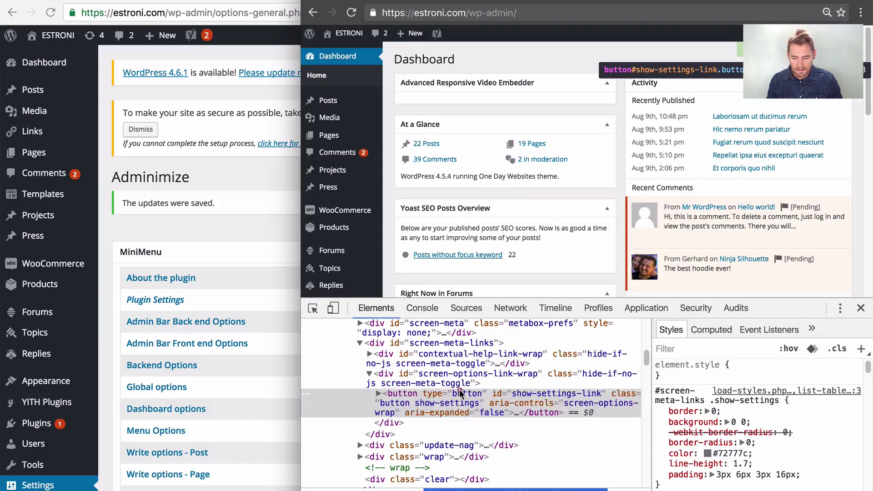
click(460, 393)
click(407, 377)
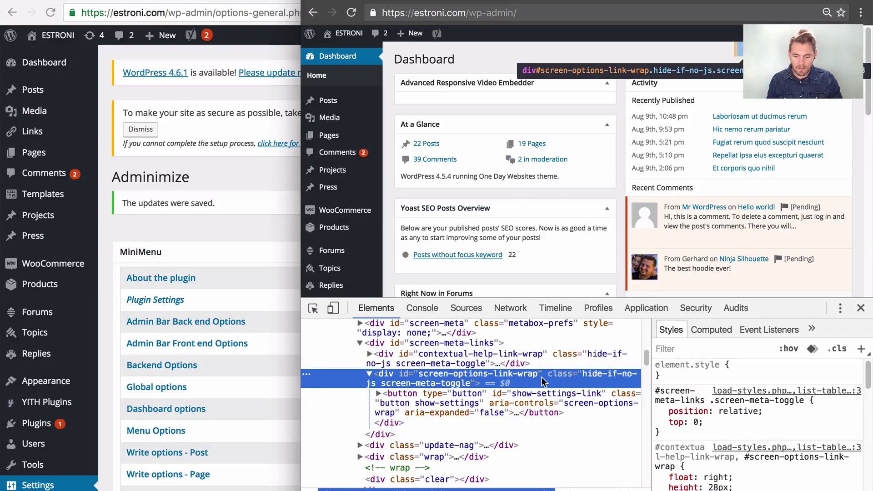
click(860, 308)
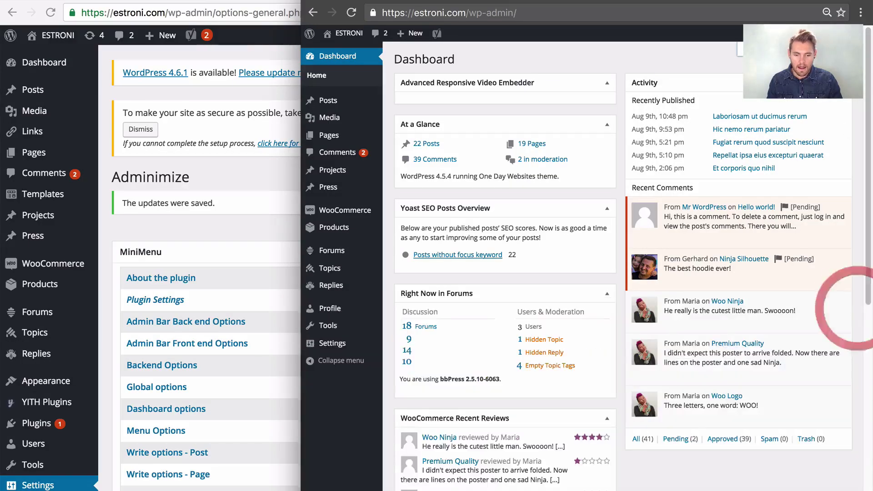
Step: Return to the Adminimize window and go to the custom option fields of the Global options
click(202, 287)
scroll(247, 319, down, 20)
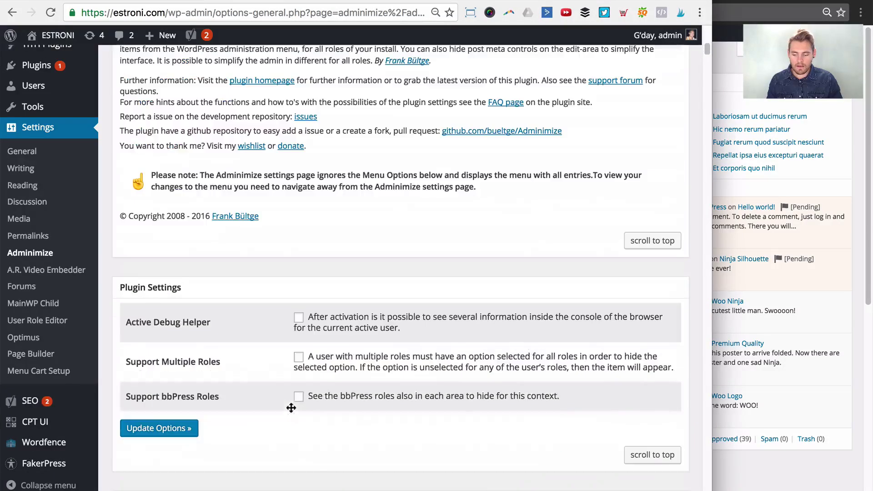
scroll(302, 386, down, 18)
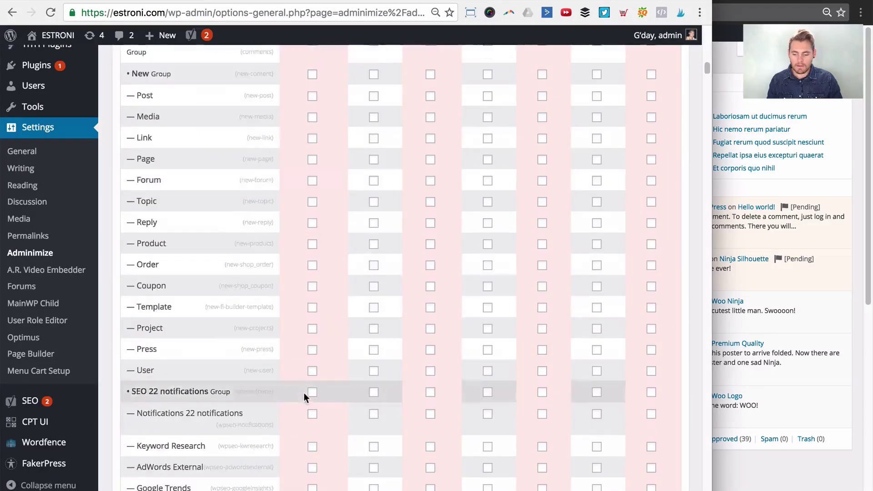
scroll(304, 393, up, 20)
scroll(298, 393, up, 10)
click(159, 390)
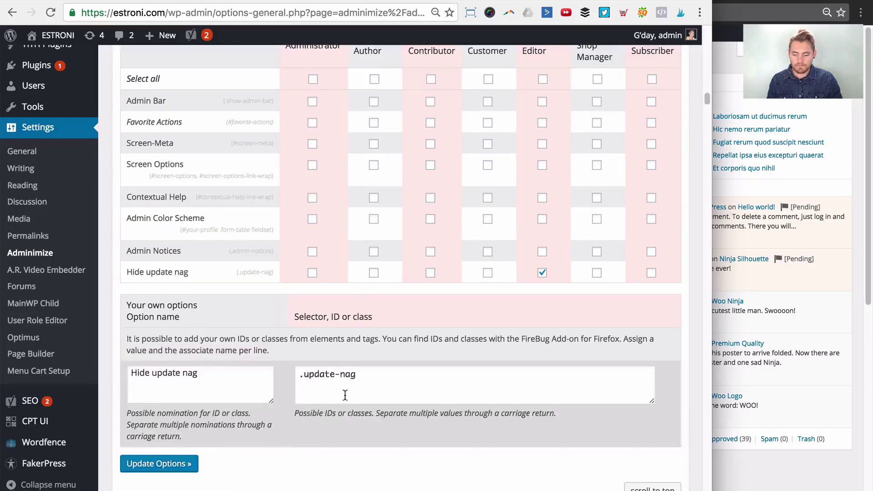
click(341, 386)
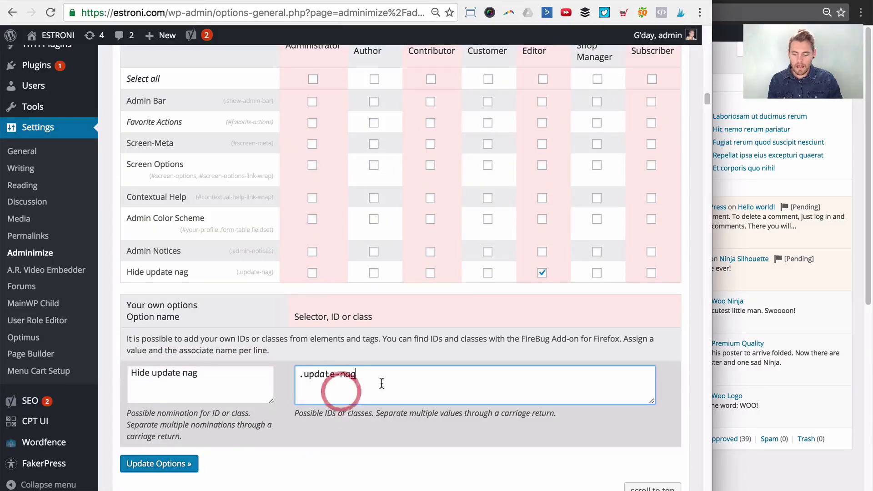
Step: Copy the id screen-options-link-wrap from the Editor's page code and add a second custom option name, "Hide Screen Options", in the Global options
key(super+grave)
click(432, 375)
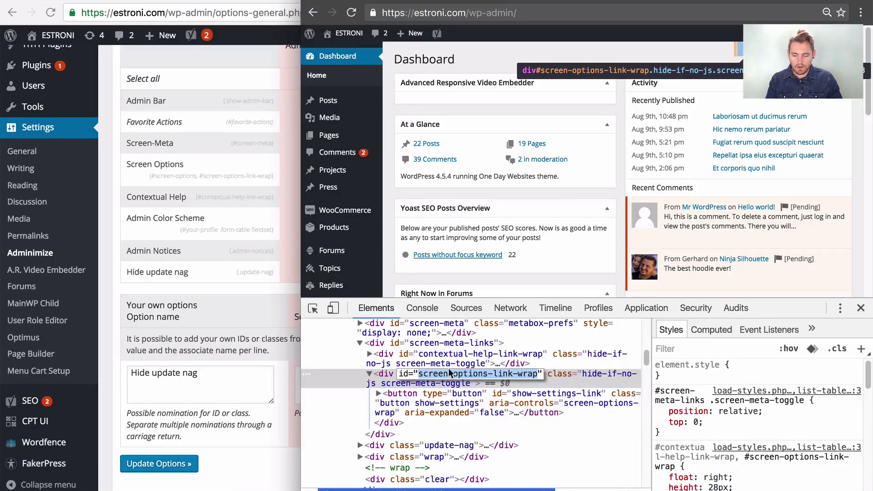
click(244, 331)
click(227, 385)
key(Return)
text(Hi)
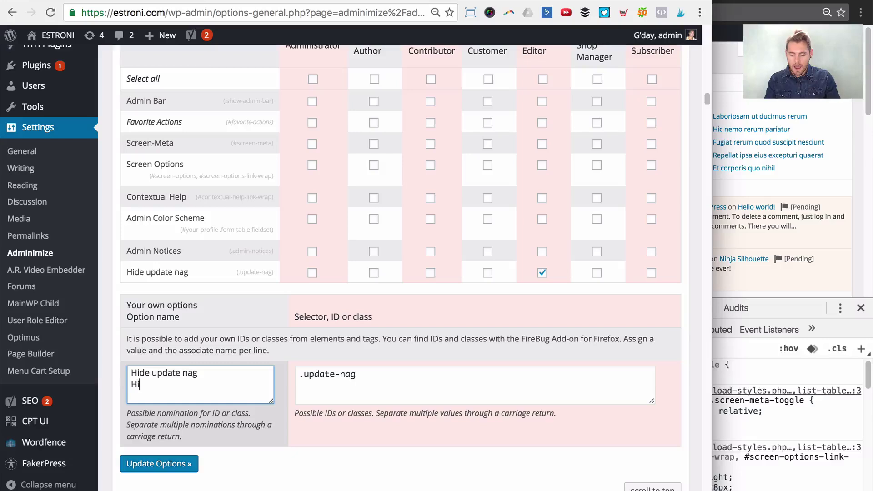
text(de Screen Options)
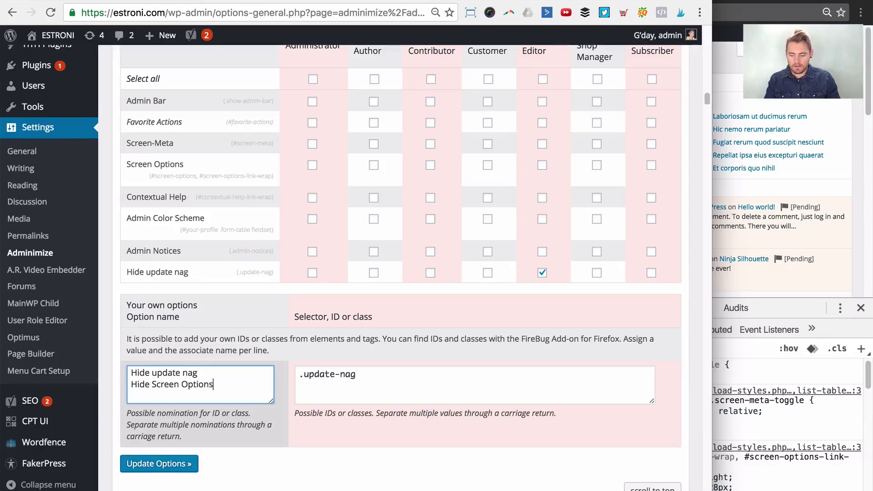
Step: Add the selector #screen-options-link-wrap on a new line below .update-nag in the custom Global options
click(391, 380)
key(Return)
text(#)
text(screen-options-link-wrap)
drag(299, 386, 444, 384)
key(Left)
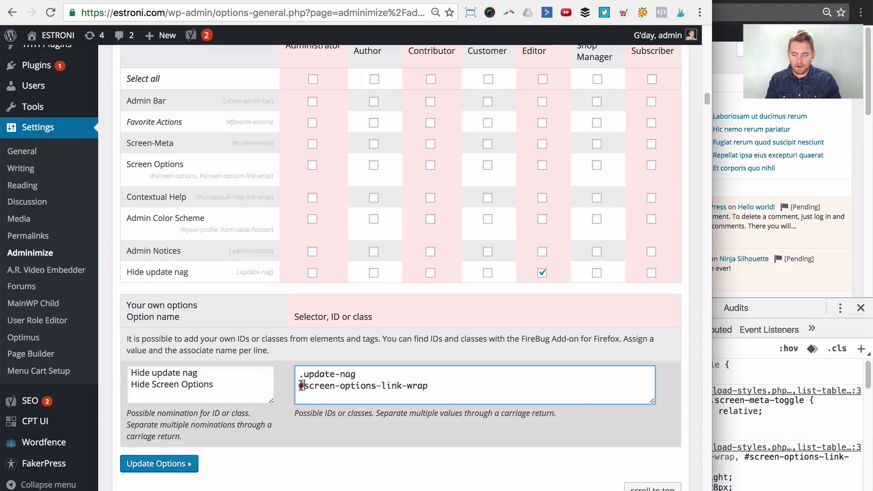
click(291, 387)
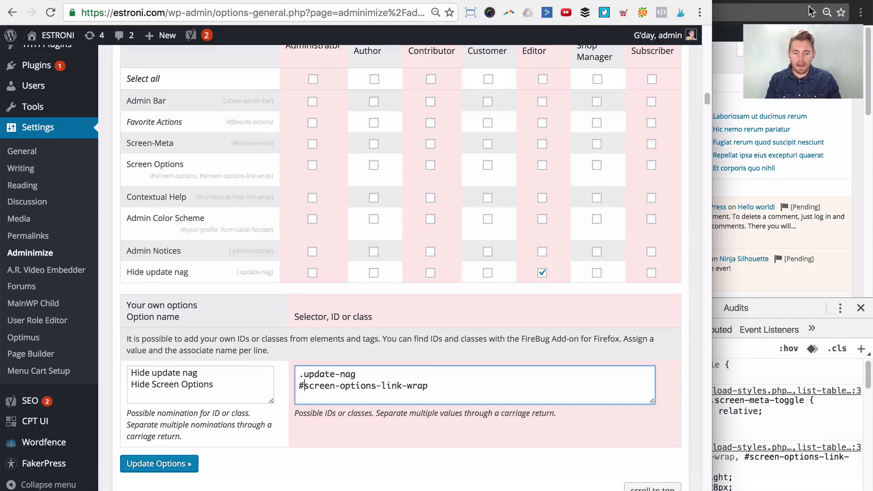
Step: Search the Adminimize page for "screen op" and examine the Screen Options entry under Write options - Post
click(773, 14)
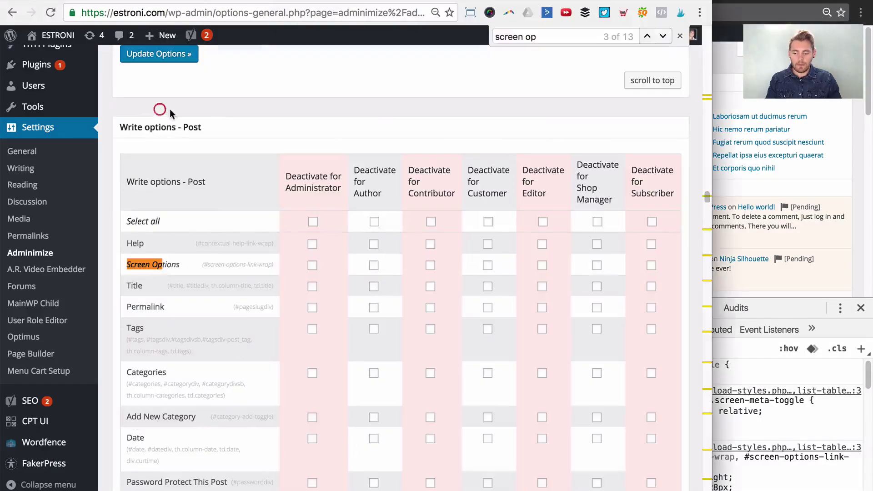
click(160, 109)
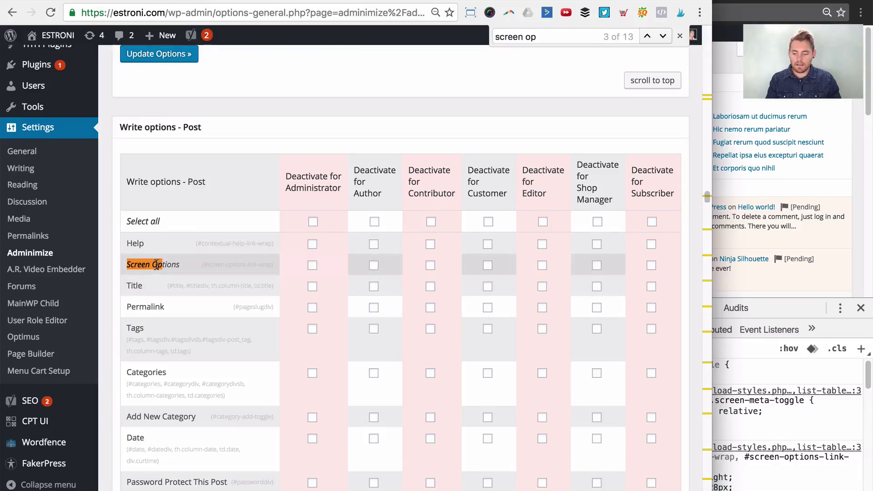
drag(190, 267, 293, 264)
click(271, 267)
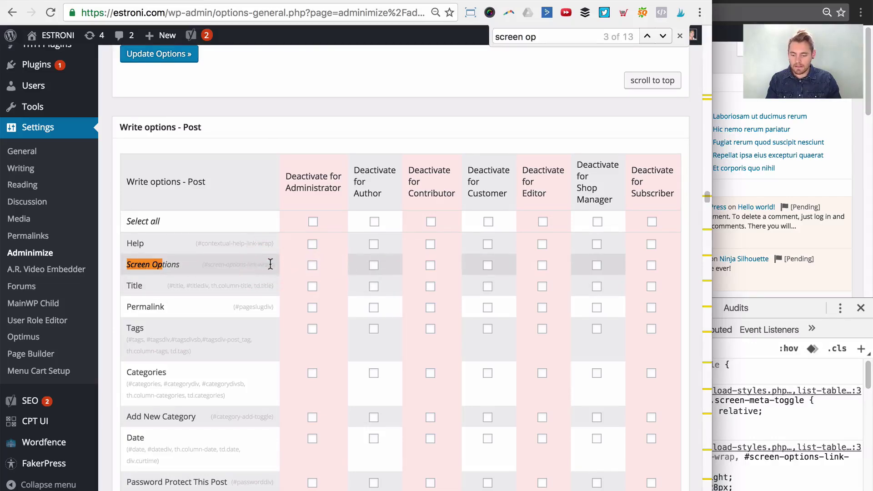
Step: Inspect the Editor's Screen Options button once more and copy the id screen-options-link-wrap of its wrapper
key(super+grave)
right_click(786, 51)
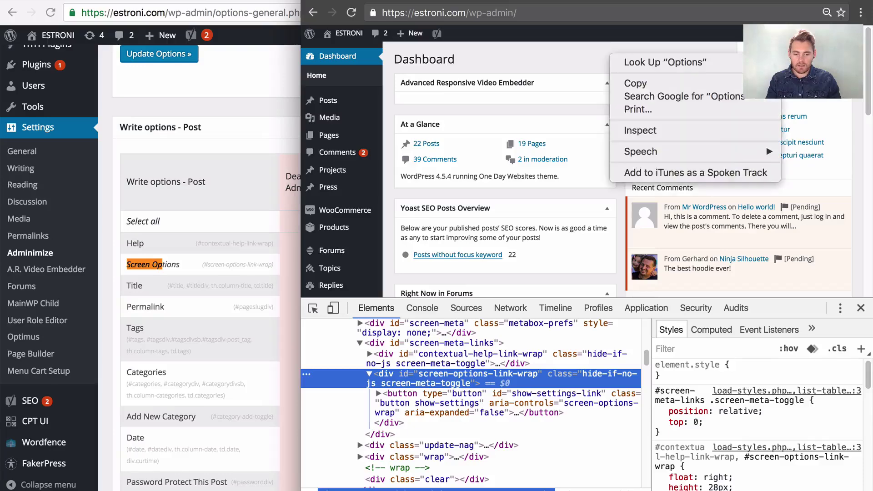
click(637, 131)
double_click(440, 375)
key(super+c)
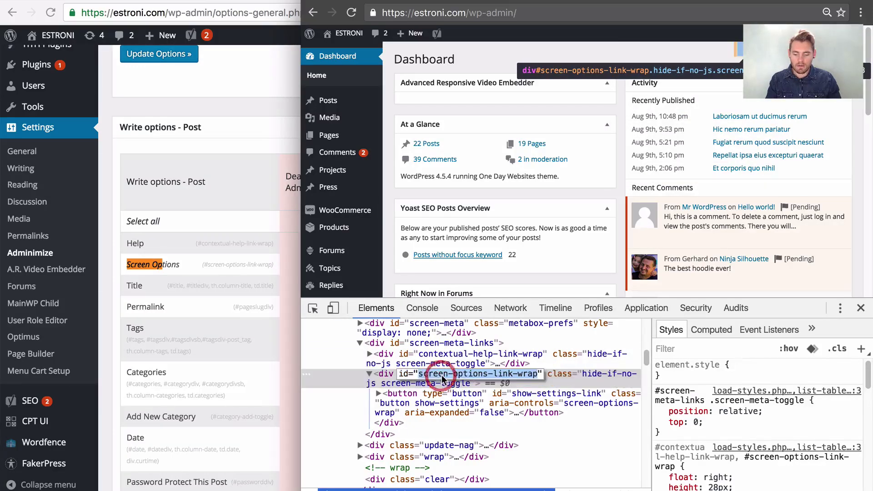
Step: Search the Adminimize page for screen-options-link-wrap and compare it with the Screen Options selector under Write options - Post
click(240, 103)
click(313, 105)
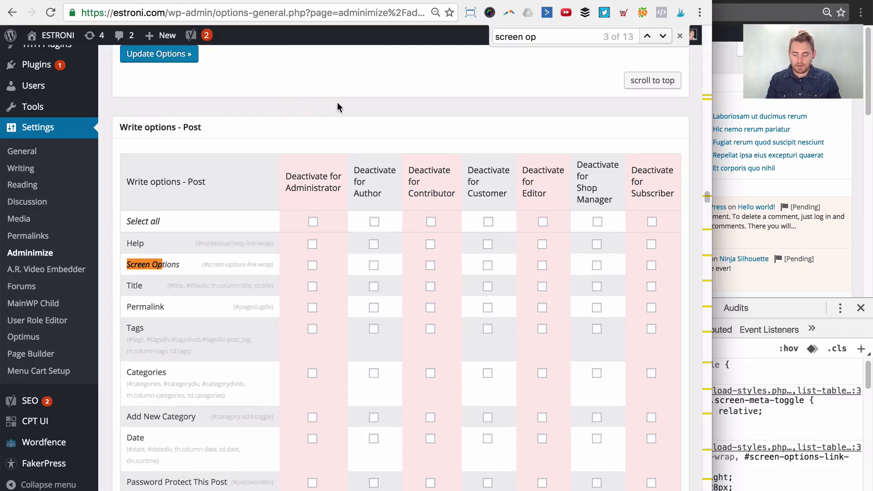
key(super+f)
key(super+v)
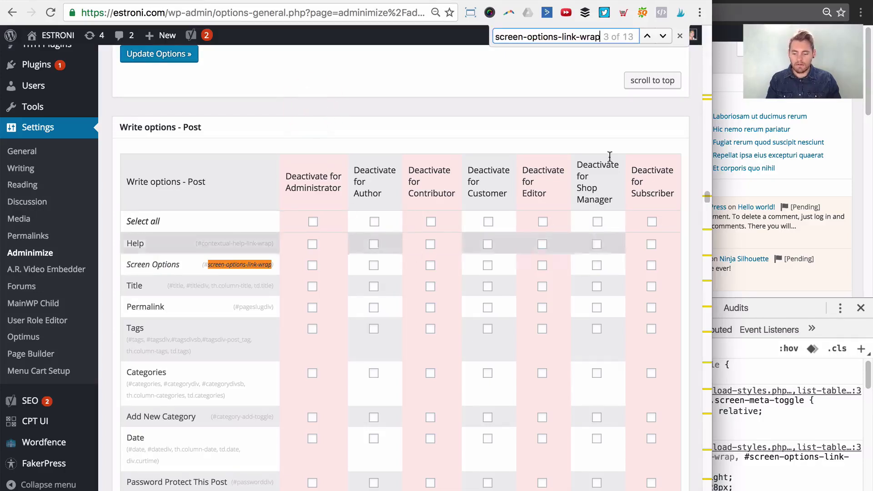
drag(206, 266, 232, 267)
click(212, 268)
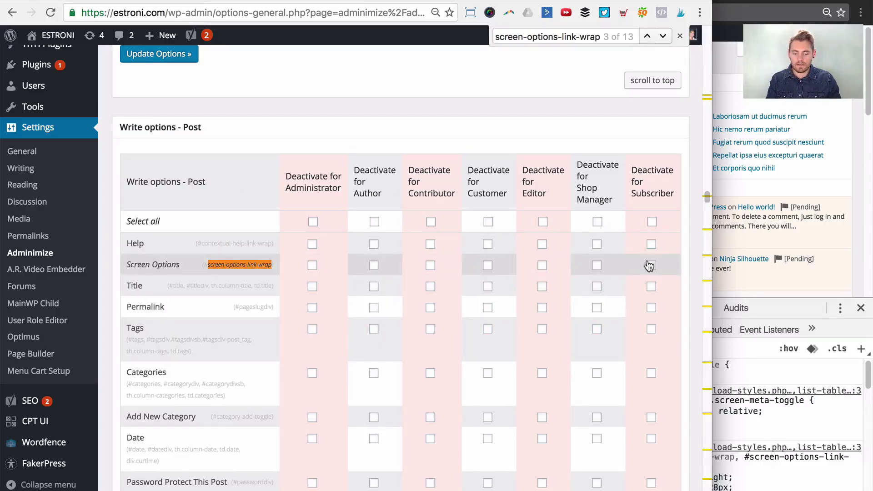
Step: Toggle Screen Options for the Editor on and off under Write options - Post, and find the next match under Write options - Page
click(545, 267)
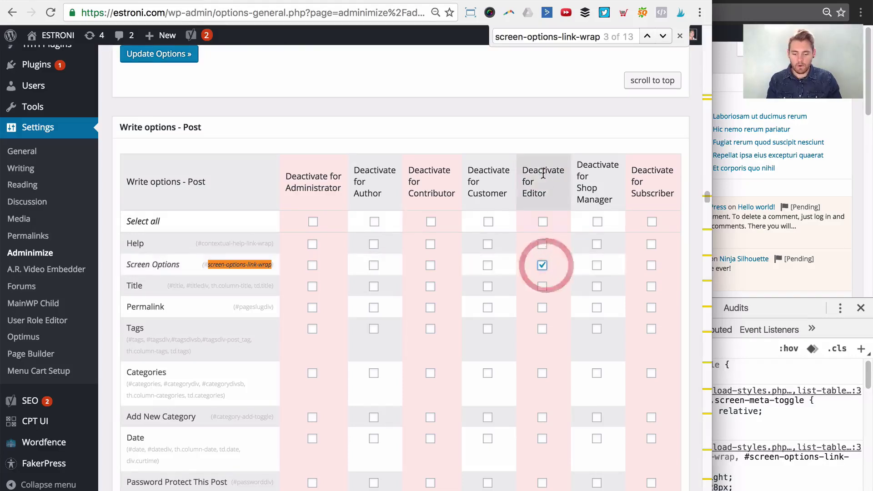
click(541, 268)
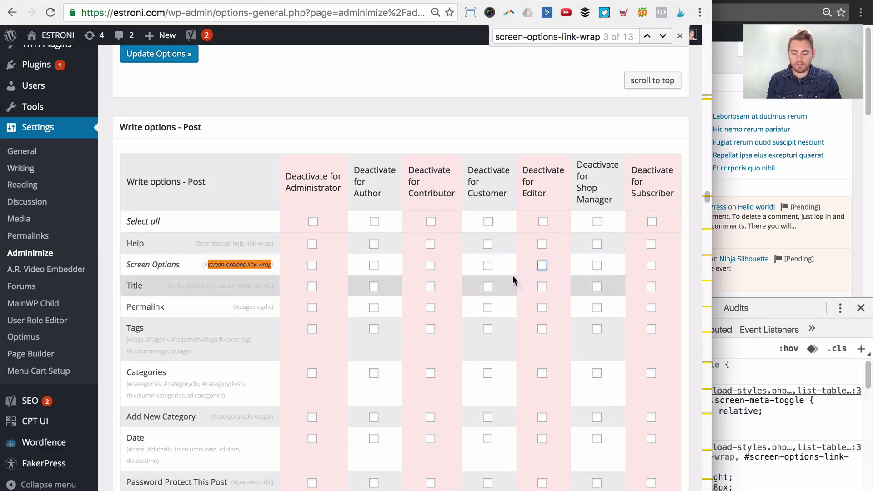
key(super+f)
key(Return)
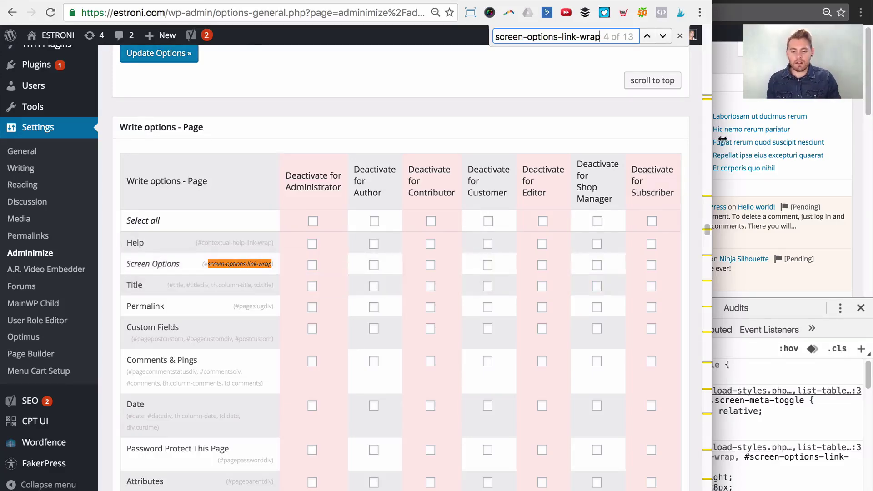
Step: Look at the Editor's dashboard again and go back up through the Adminimize options
click(736, 94)
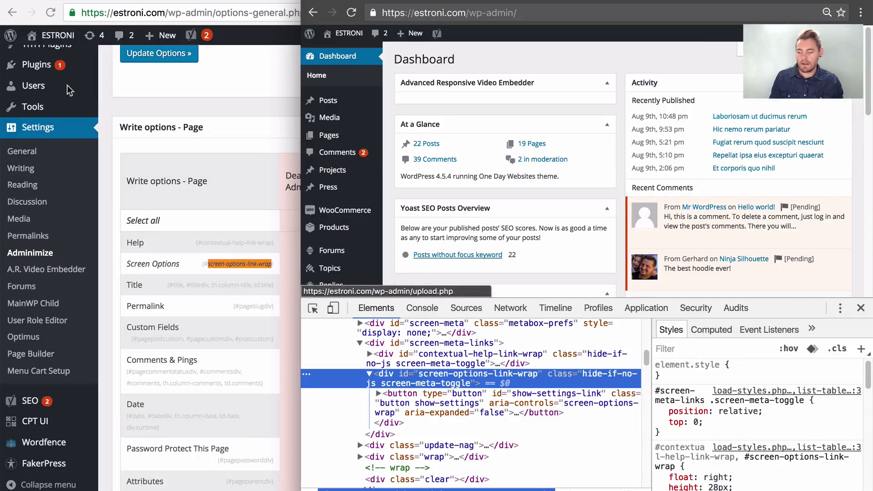
click(159, 111)
scroll(341, 215, up, 20)
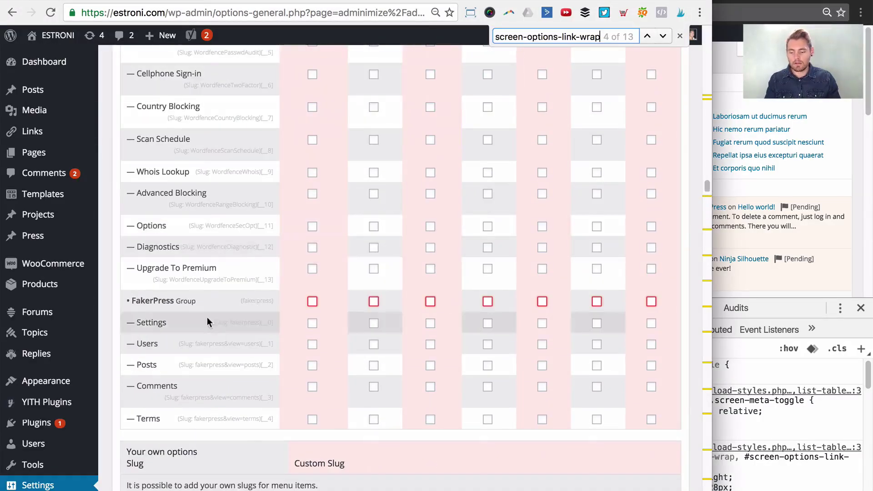